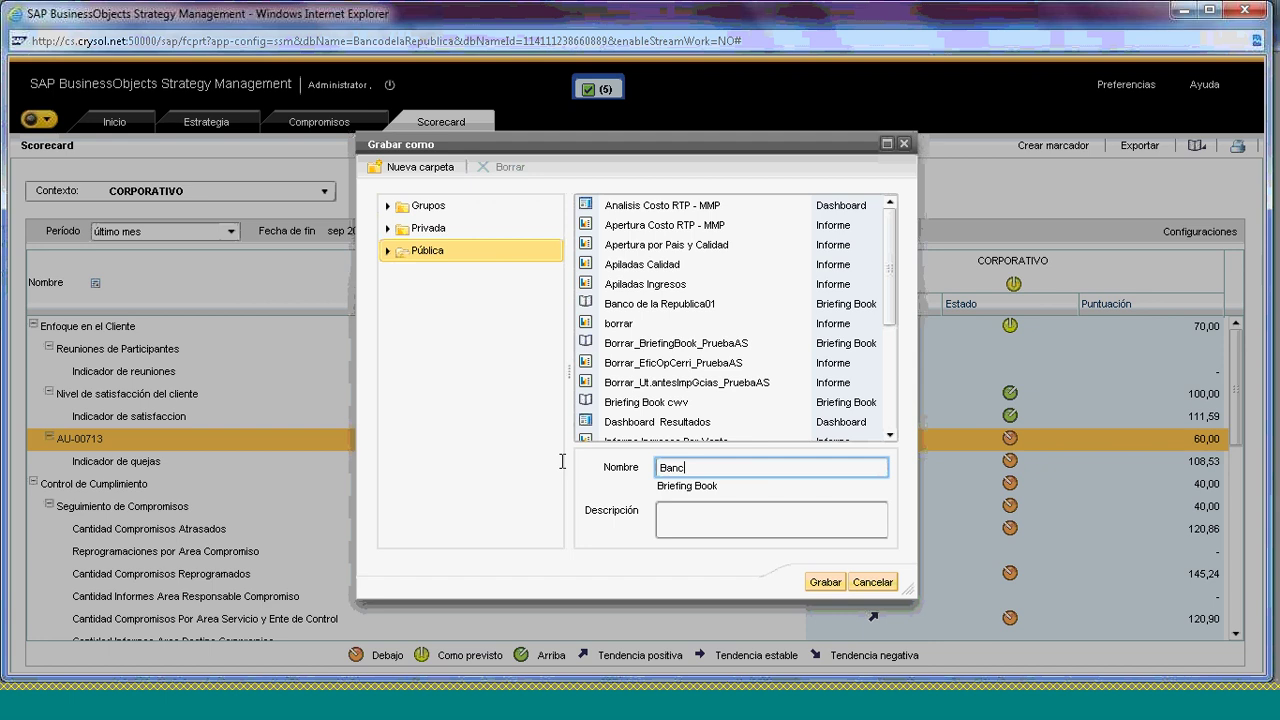
Save the briefing book in the Pública folder as "Banco de la Republica 02" with the description "nuevo"
text(o de la Republica 02)
click(701, 525)
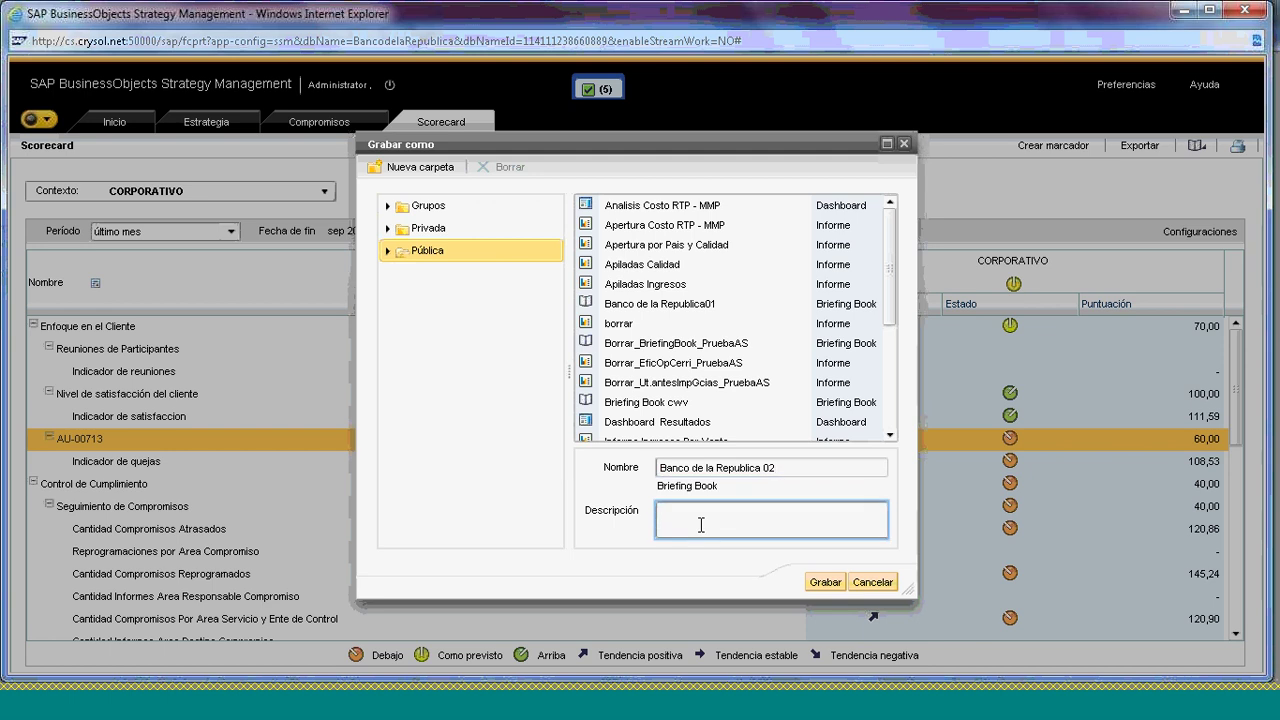
text(nuevo)
click(834, 580)
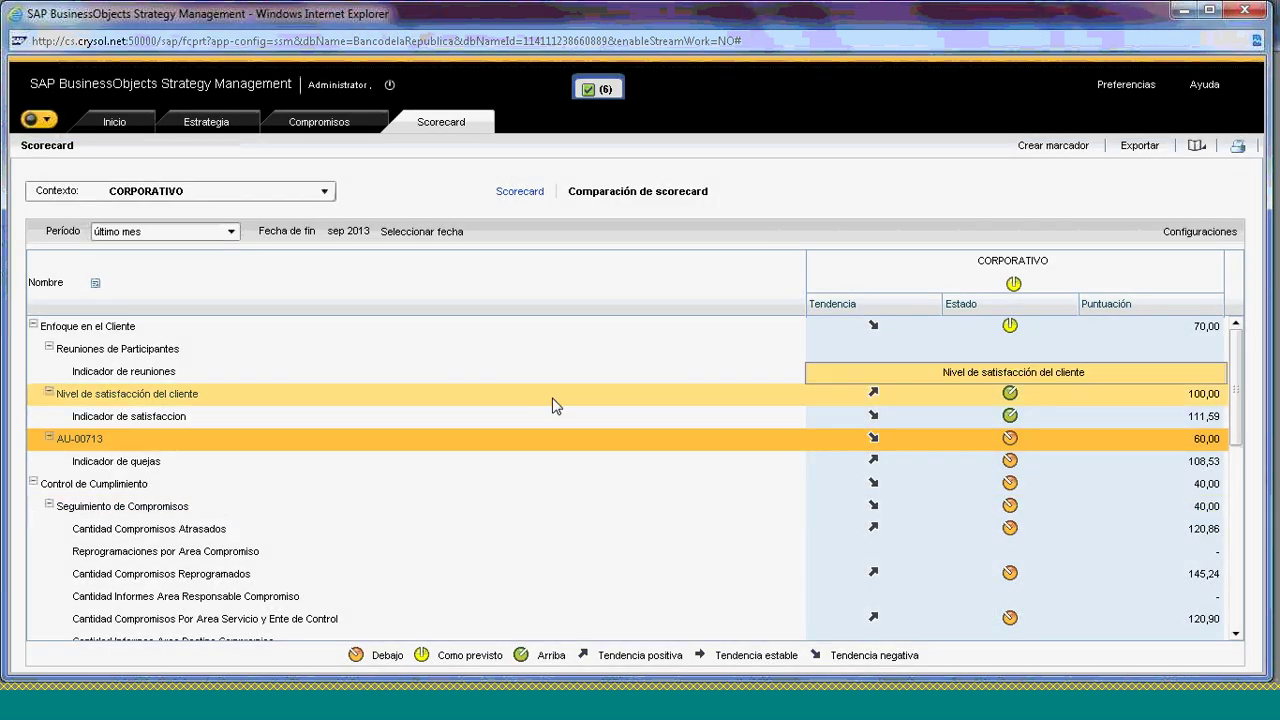
Add the CORPORATIVO Scorecard view listing AU-00713 and the other objectives to the book
click(115, 122)
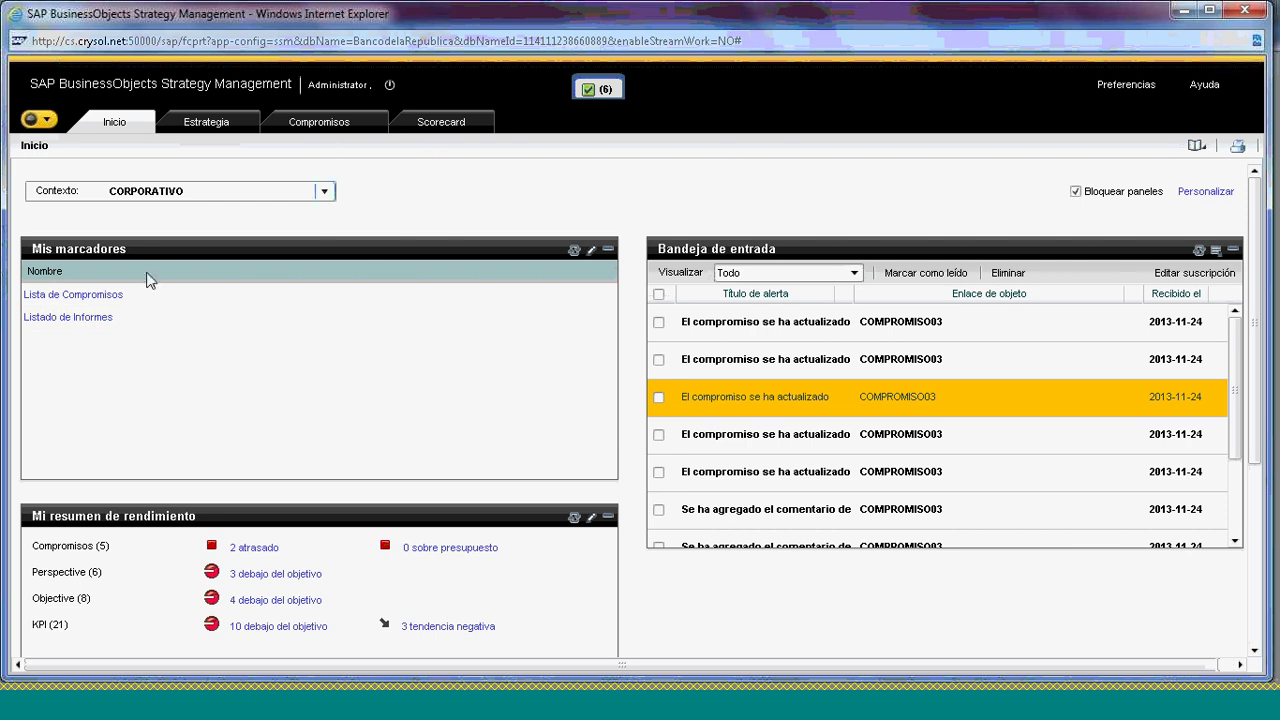
click(115, 325)
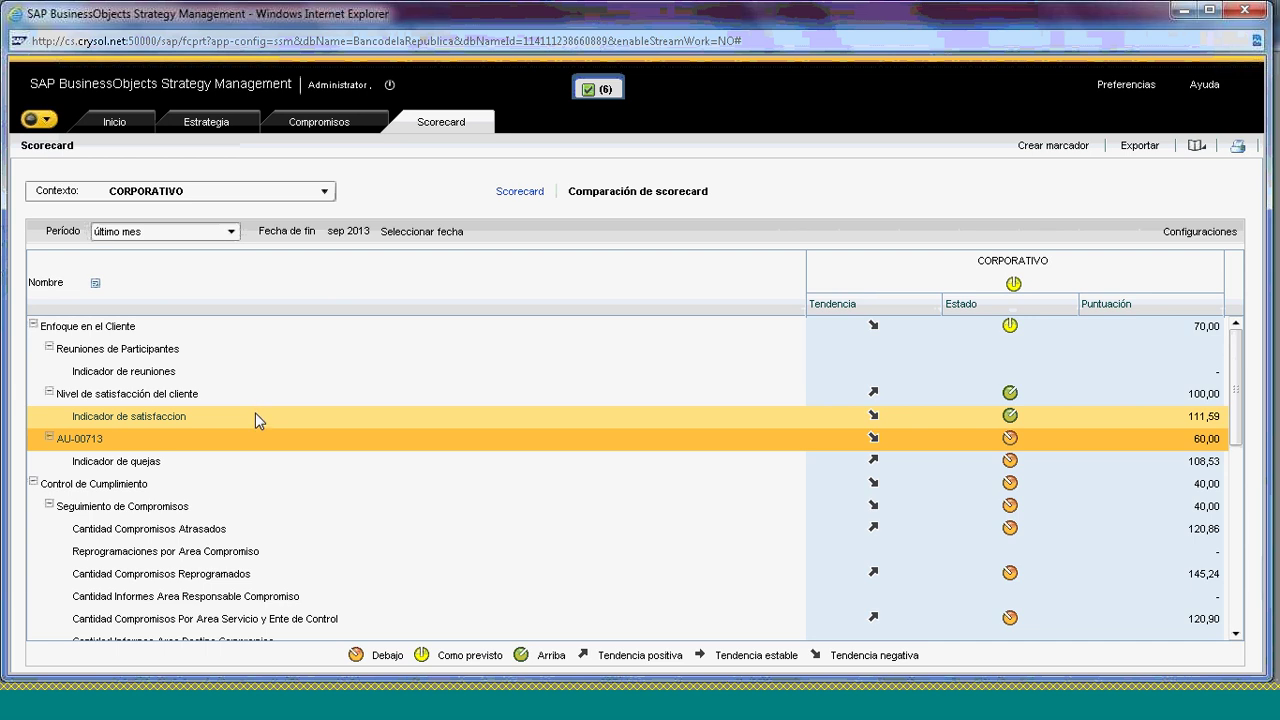
click(520, 192)
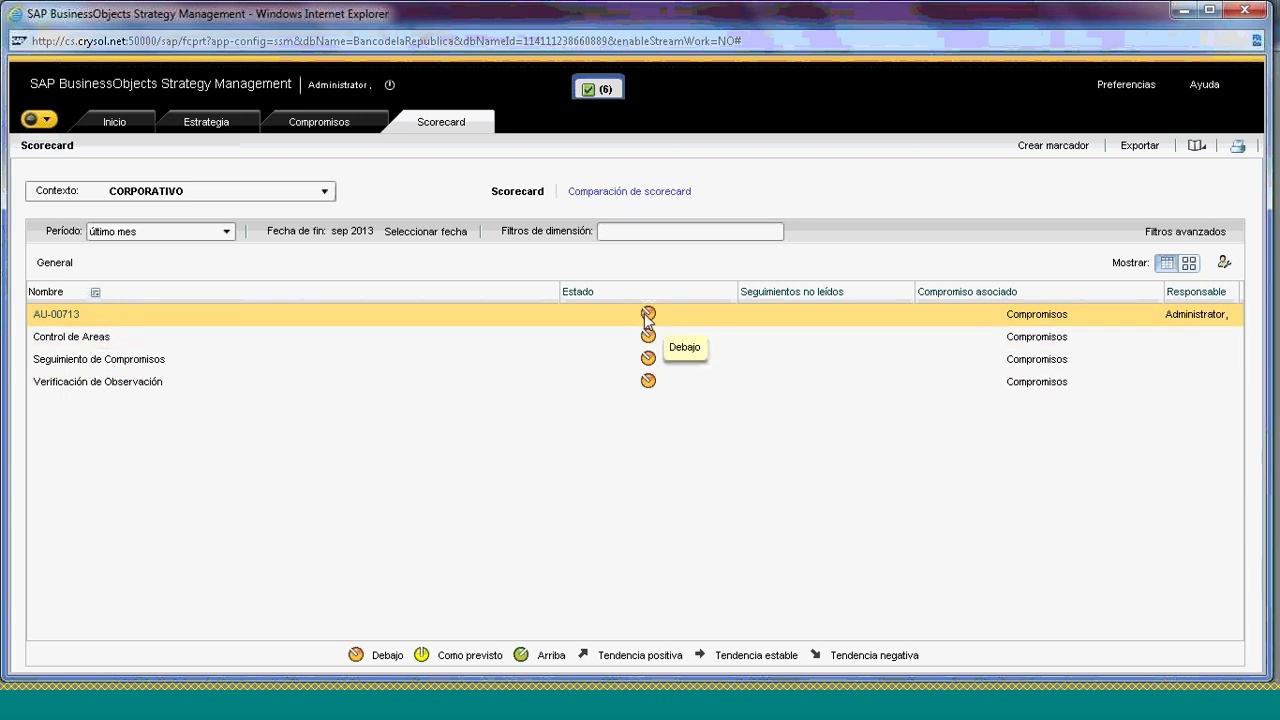
click(1196, 147)
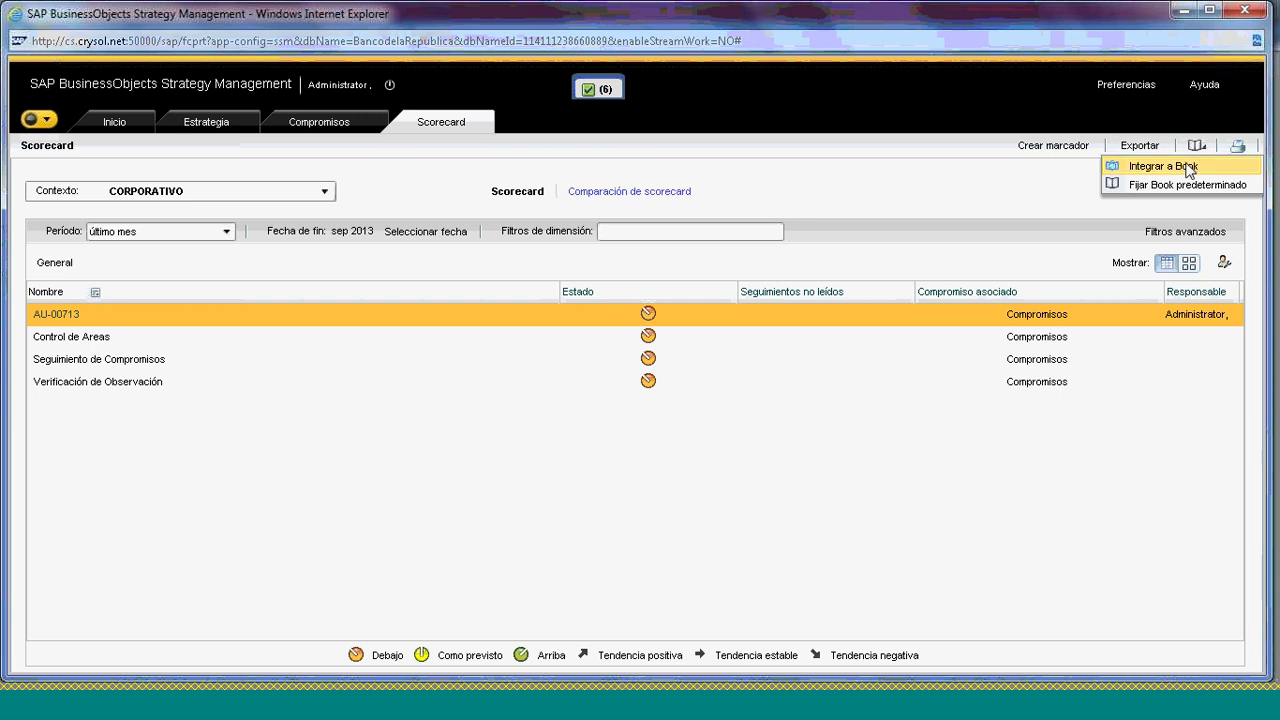
click(1165, 166)
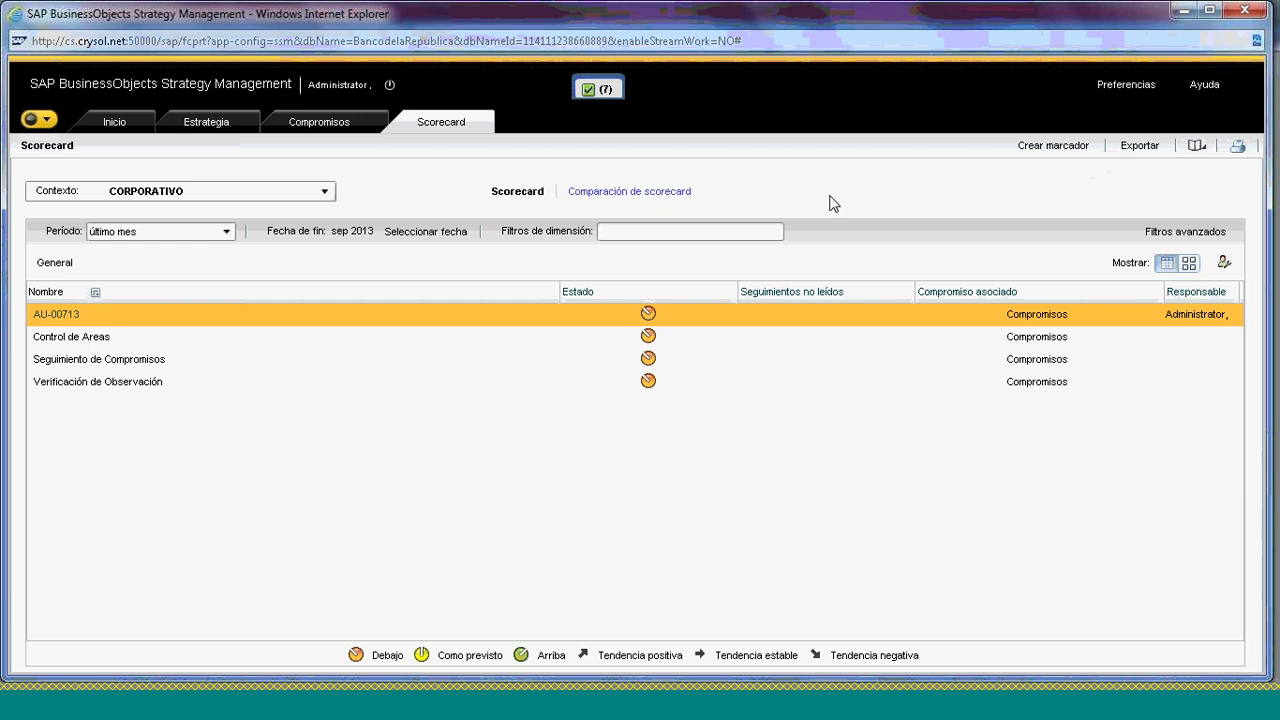
Open the commitments associated with AU-00713 and add the COMPROMISO03 view with its milestones to the book
click(1025, 319)
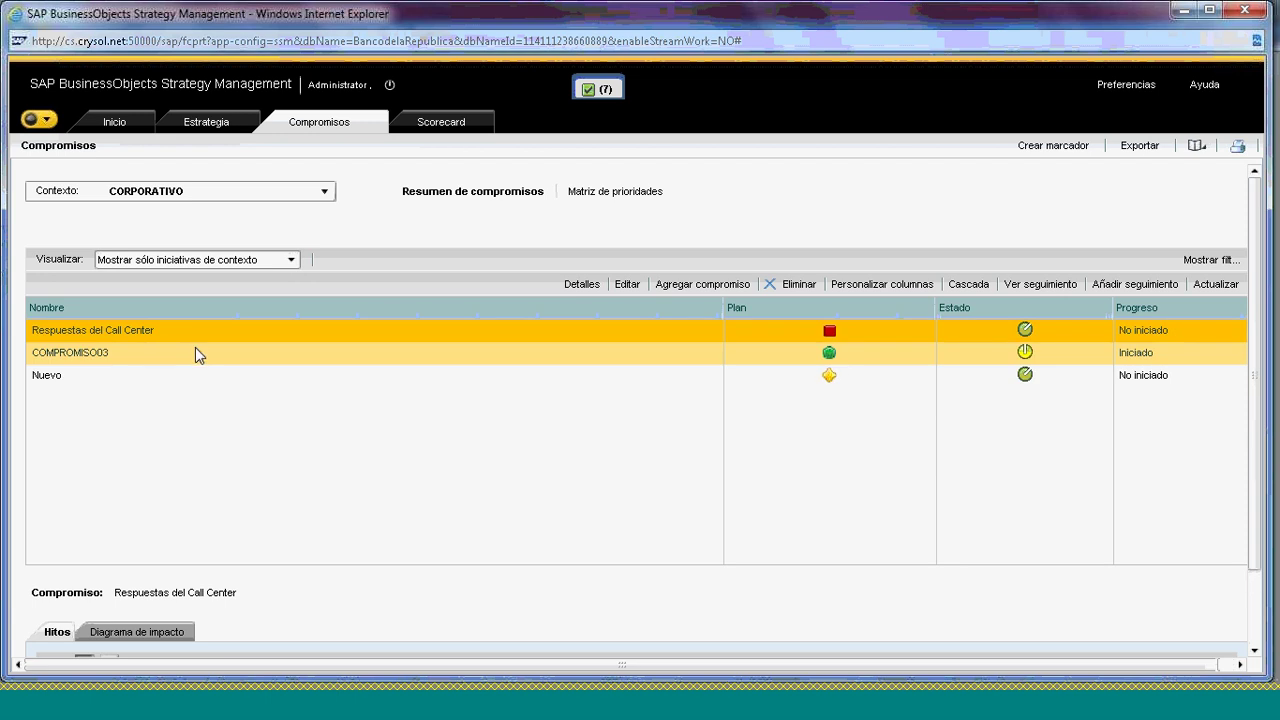
click(197, 354)
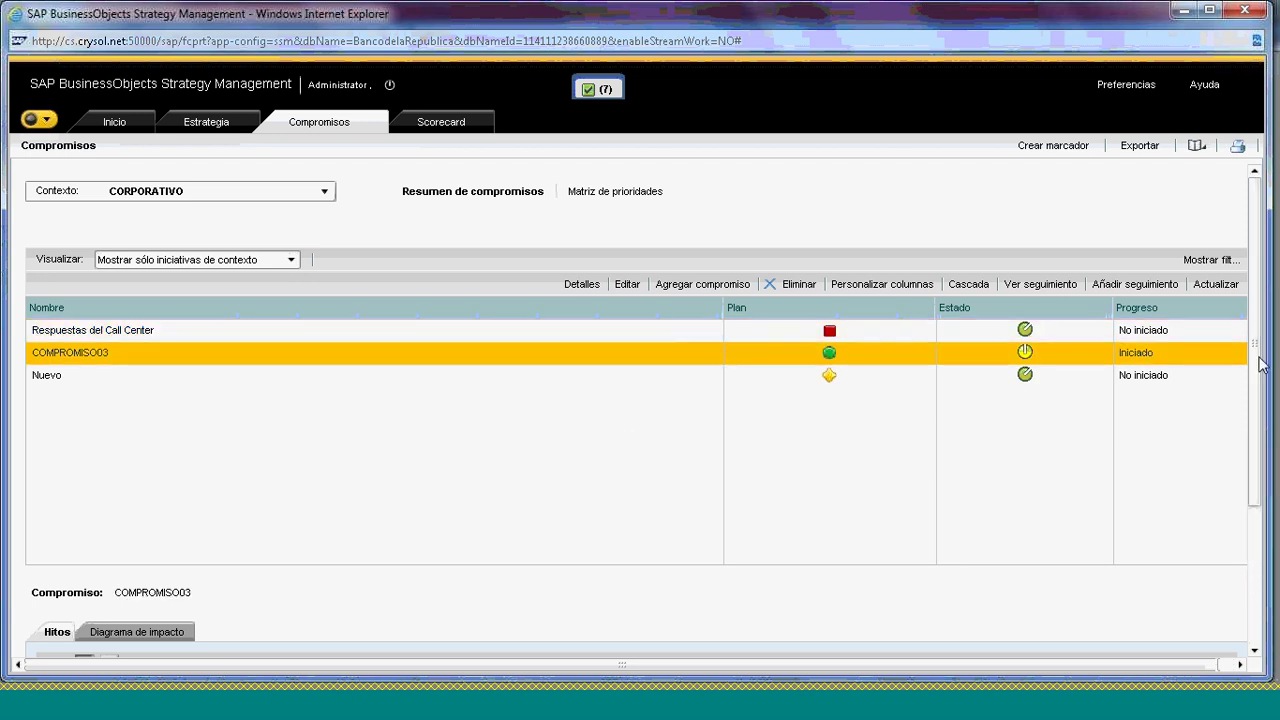
drag(1265, 398, 1272, 453)
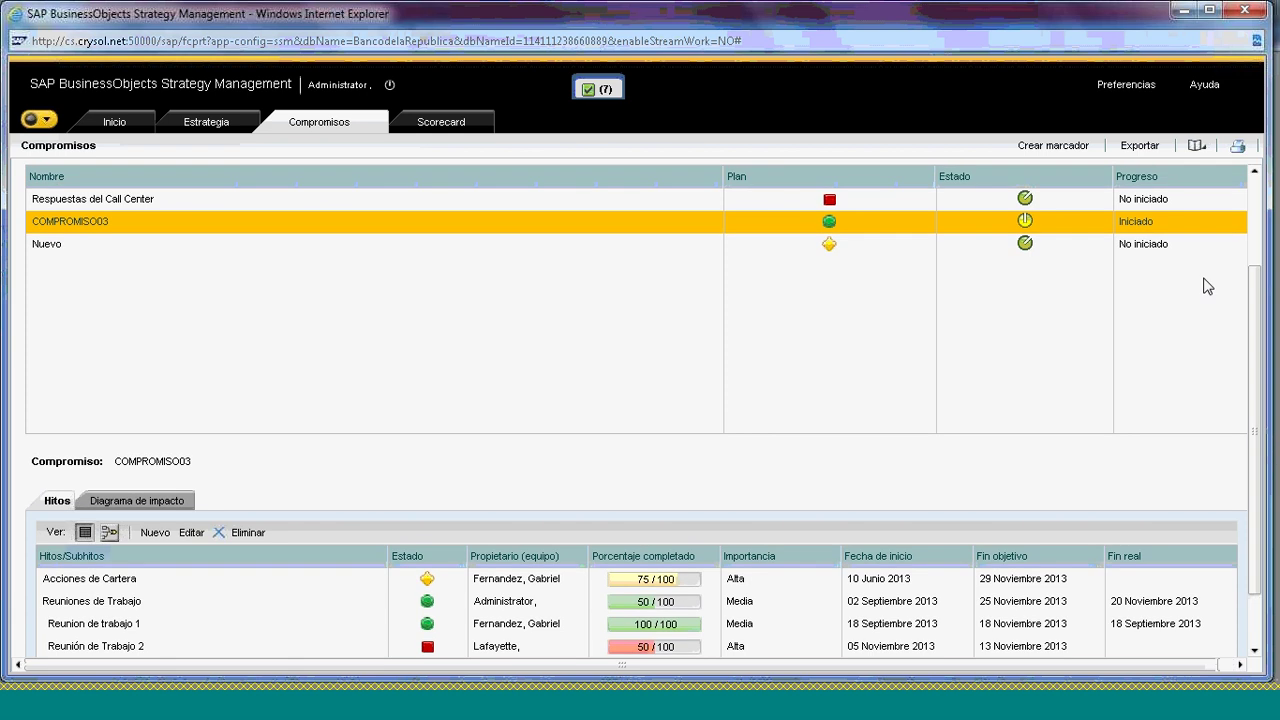
click(1197, 146)
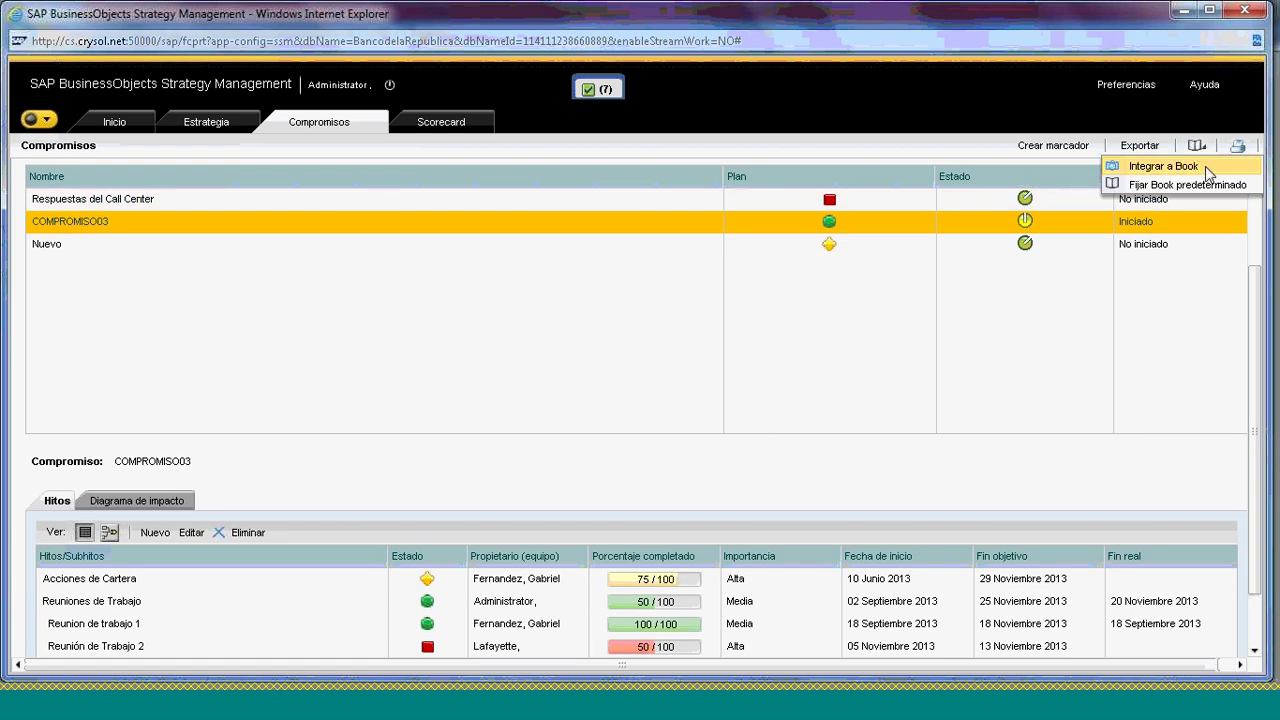
click(1203, 168)
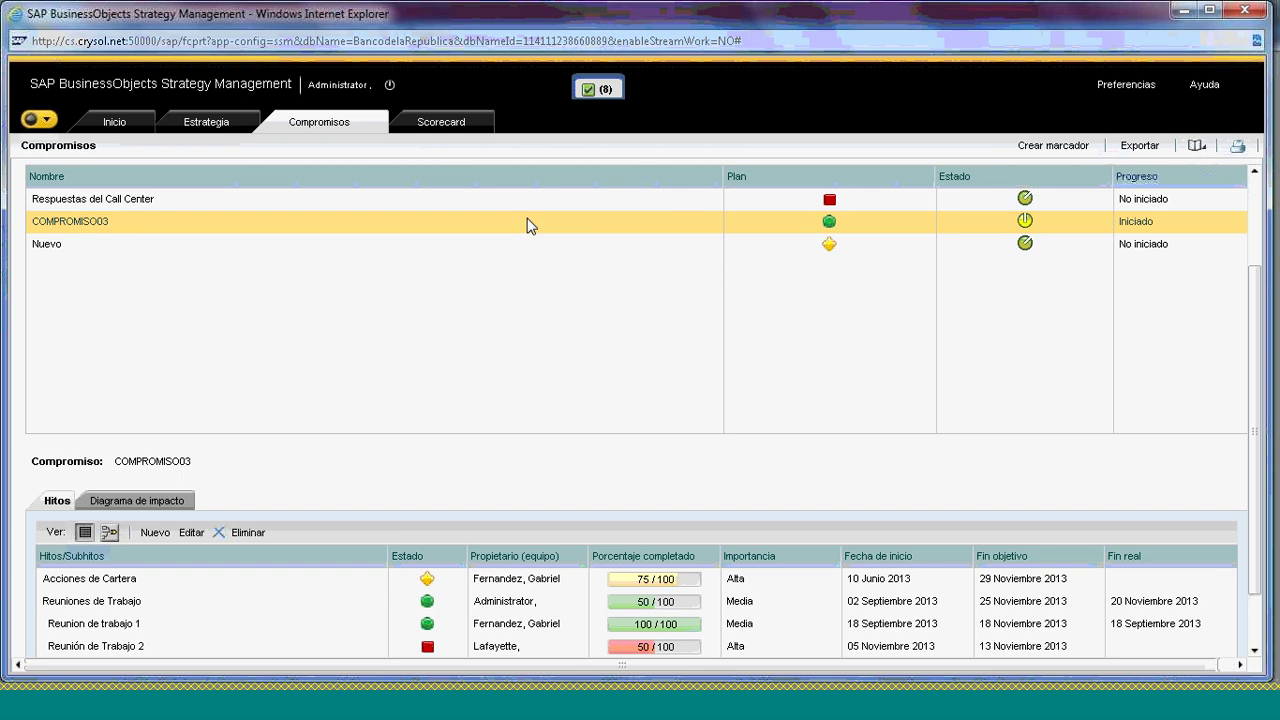
Add the Comparación de scorecard view for the CORPORATIVO context to the book
click(443, 121)
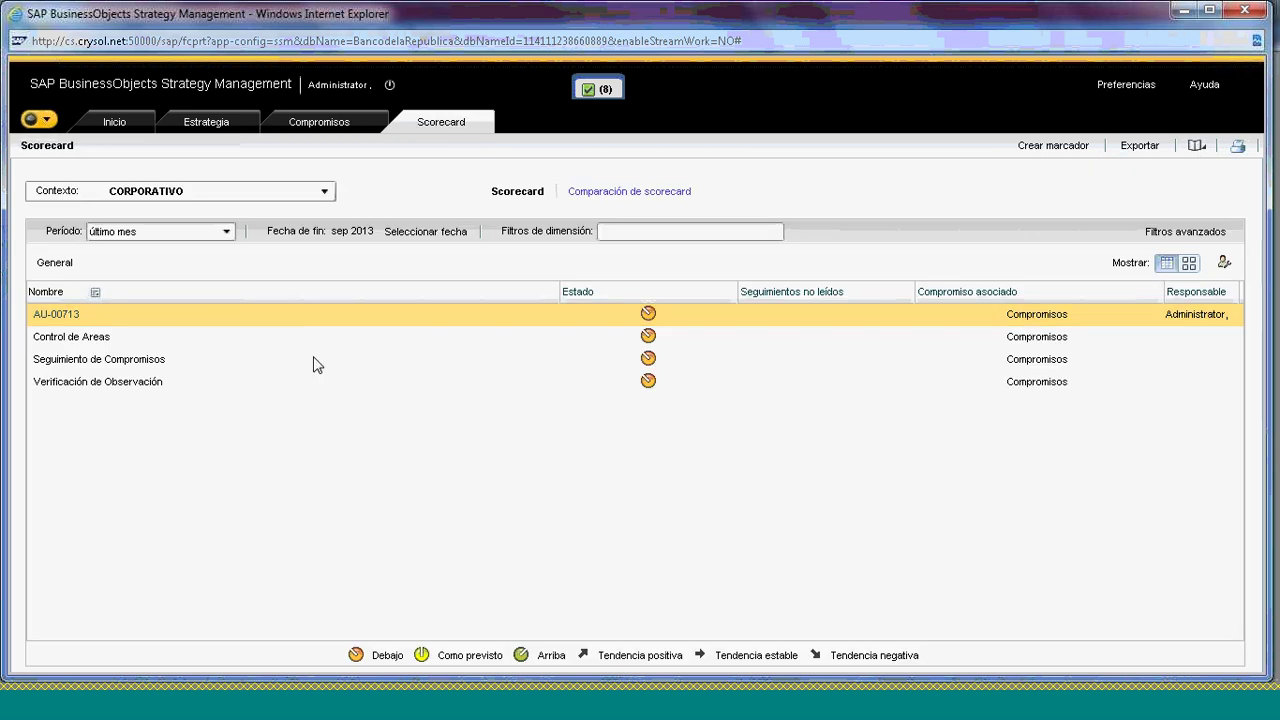
click(600, 201)
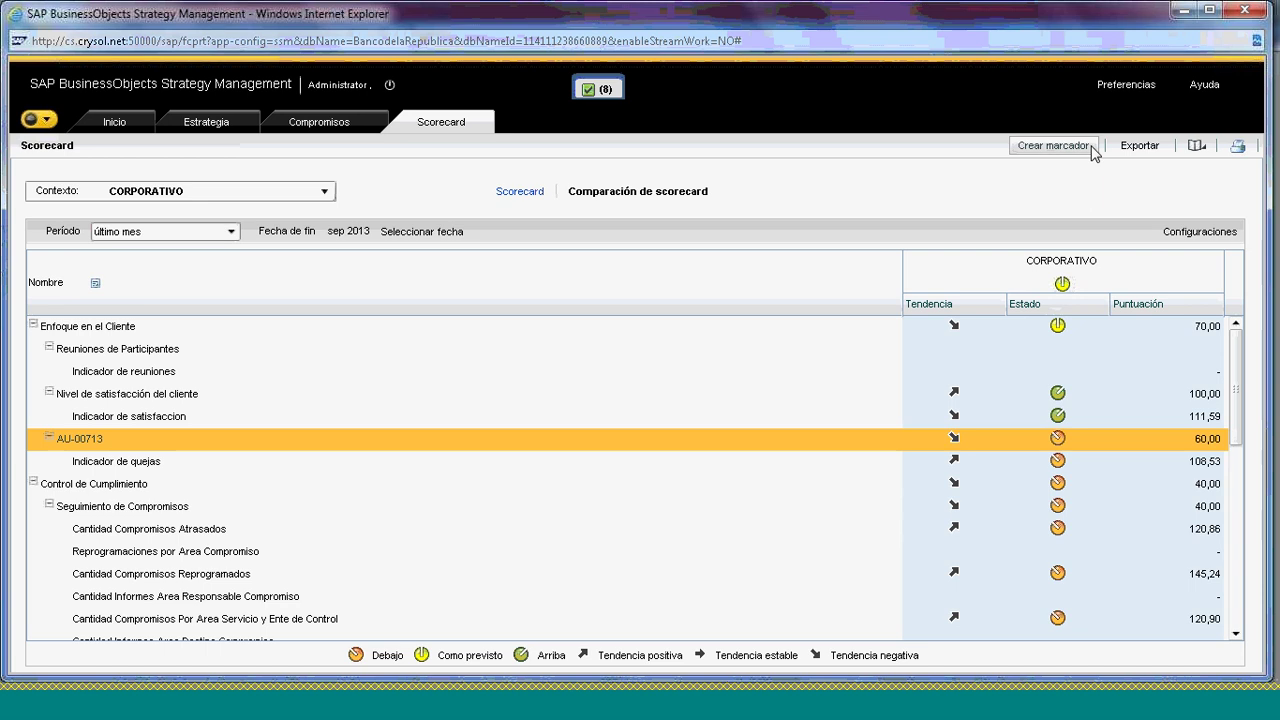
click(1198, 148)
click(1210, 160)
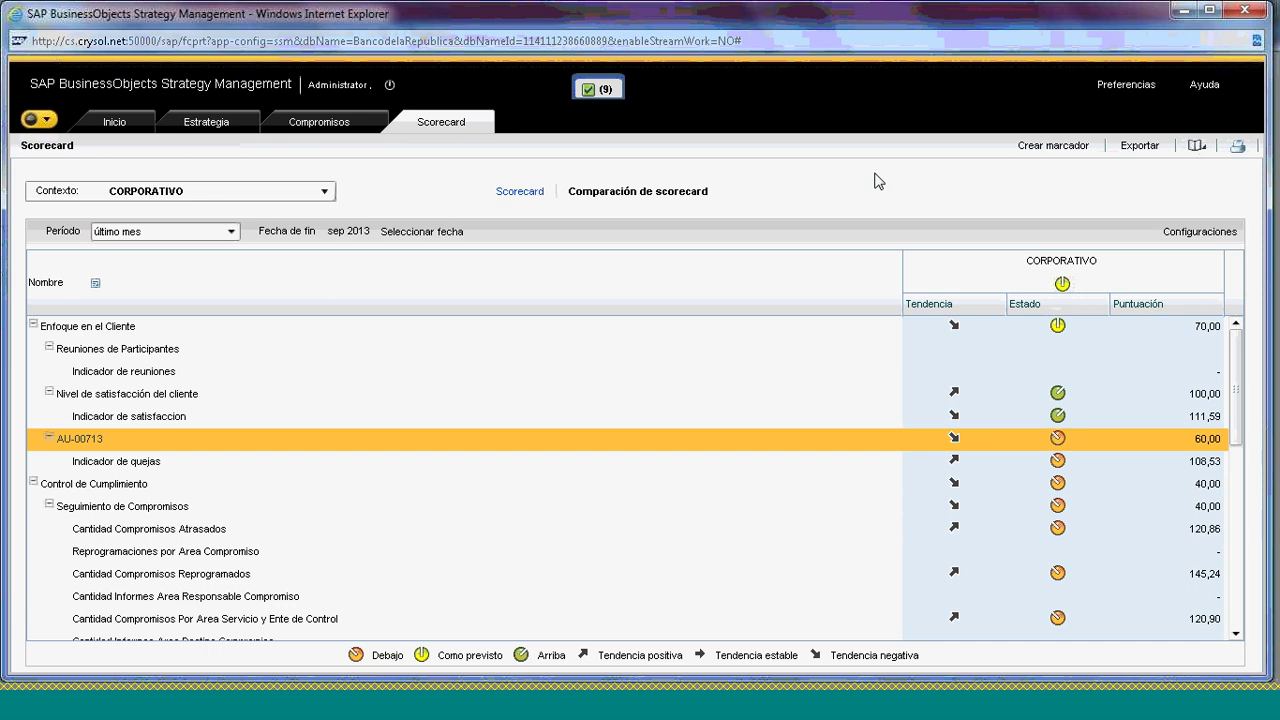
Open the recent briefing book Banco de la Republica 02, page through it and close it
click(40, 119)
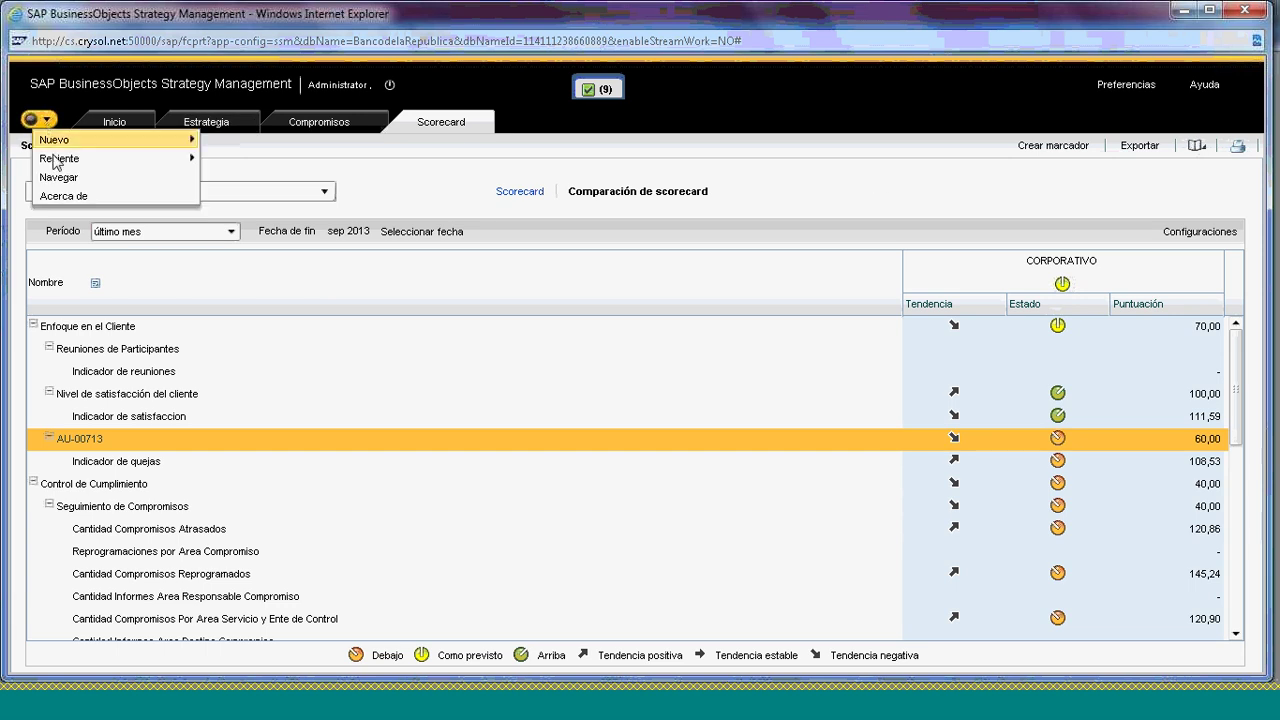
mouse_move(55, 163)
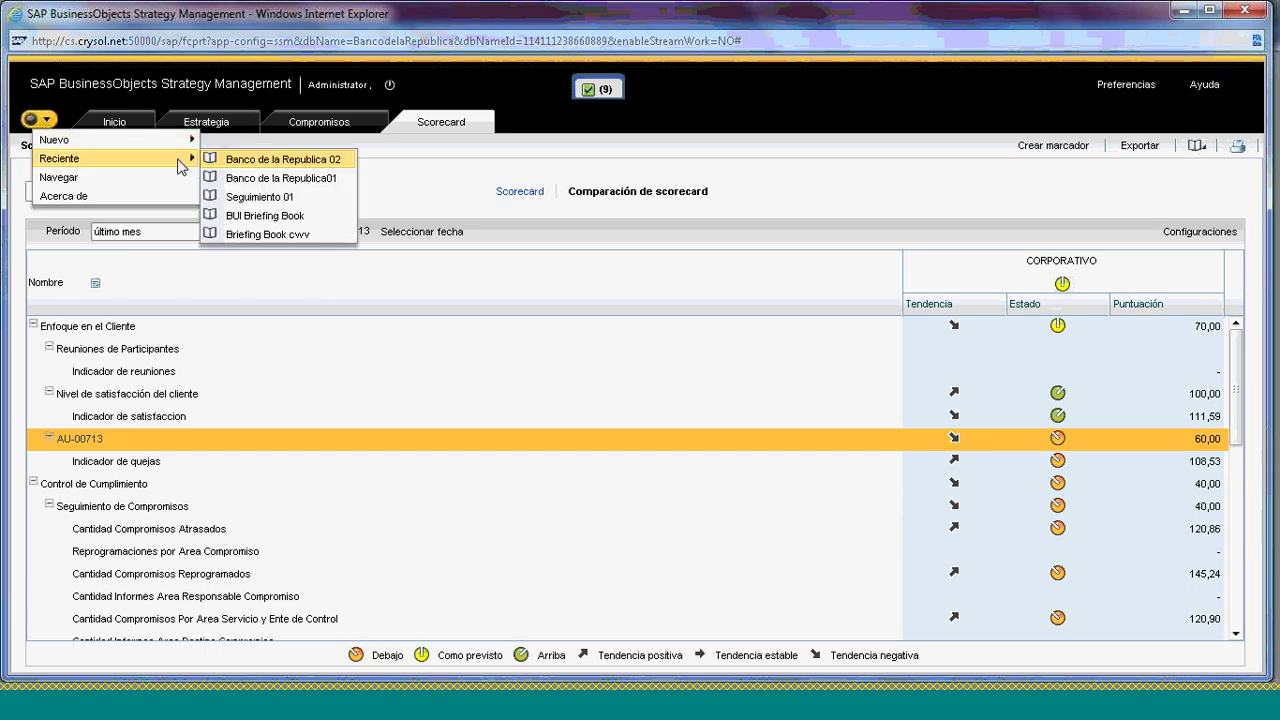
click(229, 160)
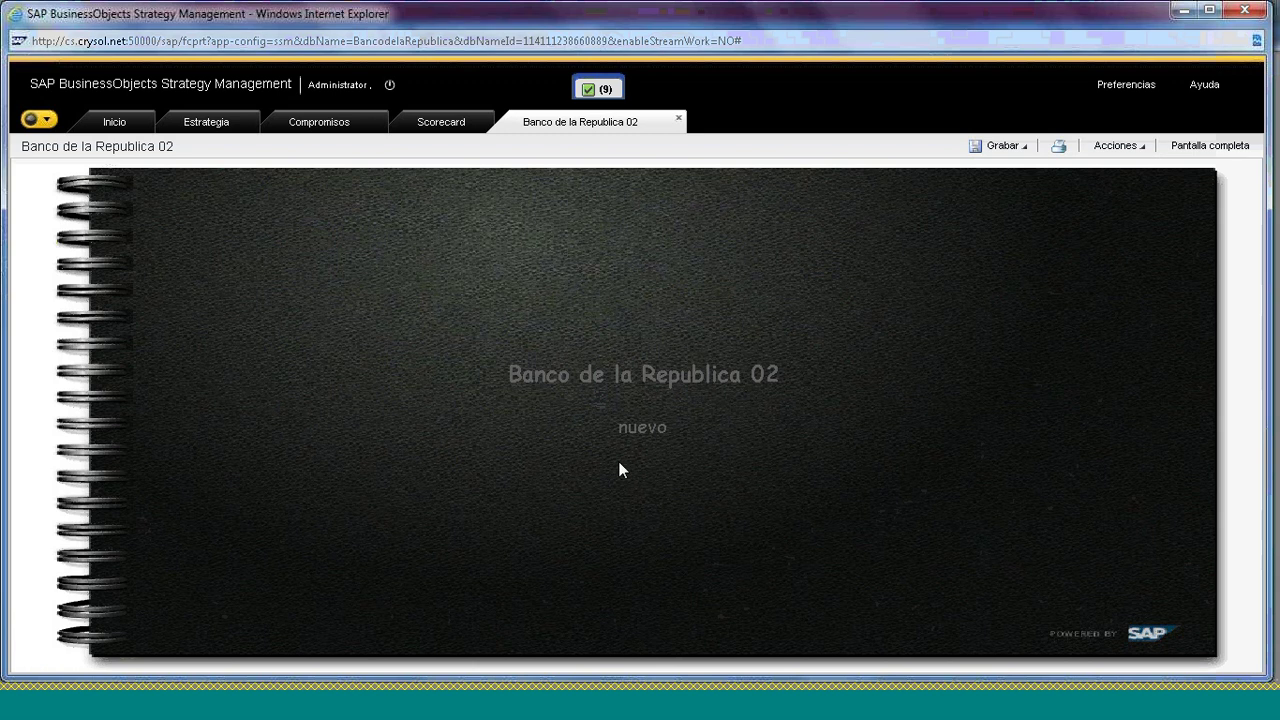
click(993, 440)
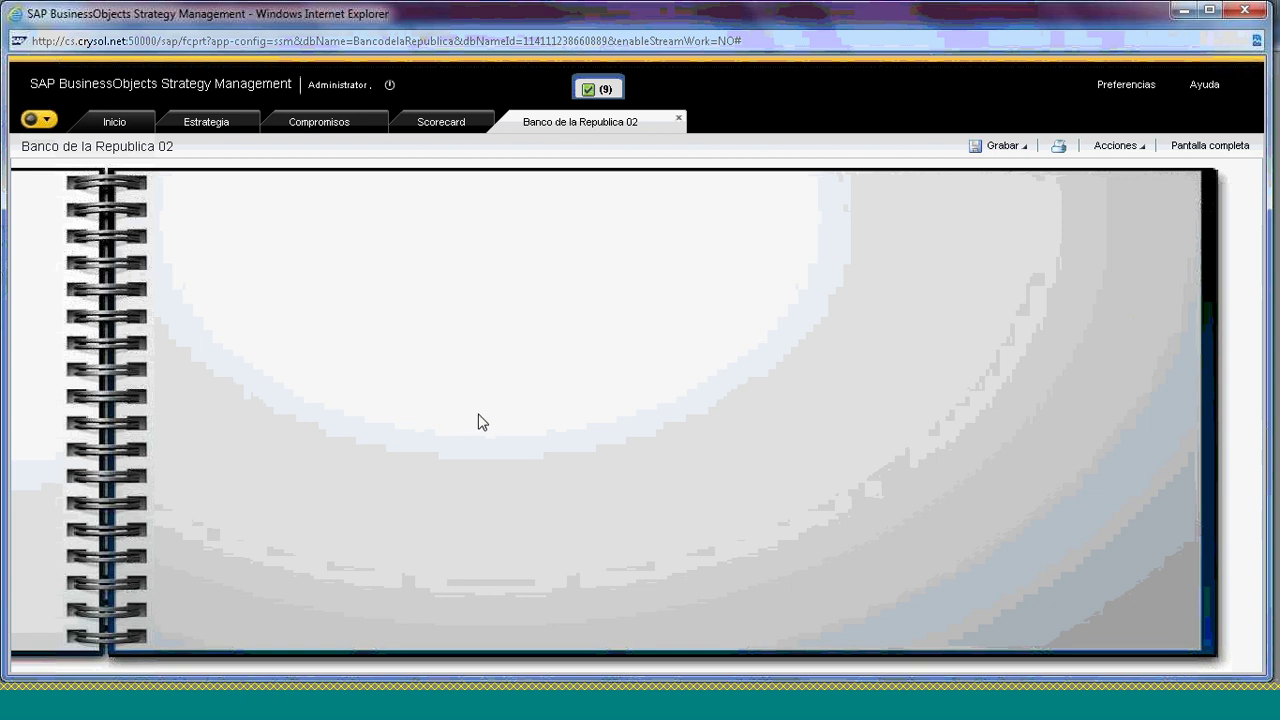
click(1095, 491)
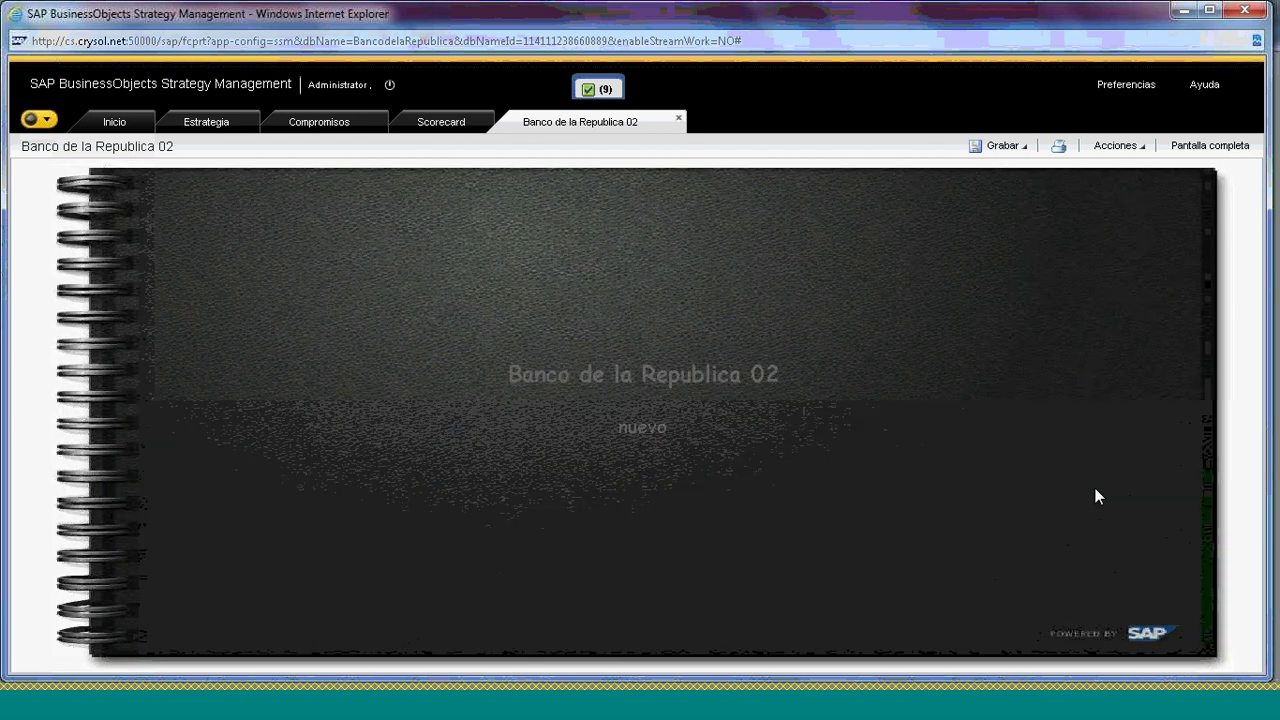
click(1095, 490)
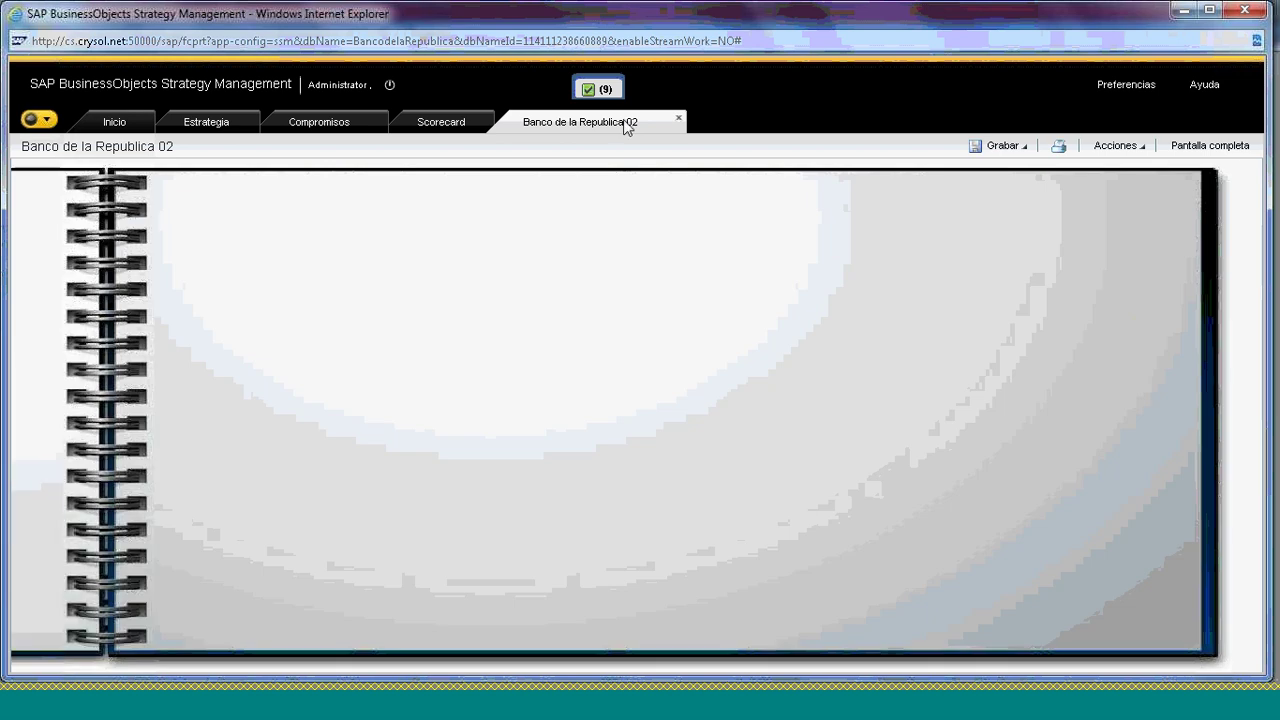
click(671, 119)
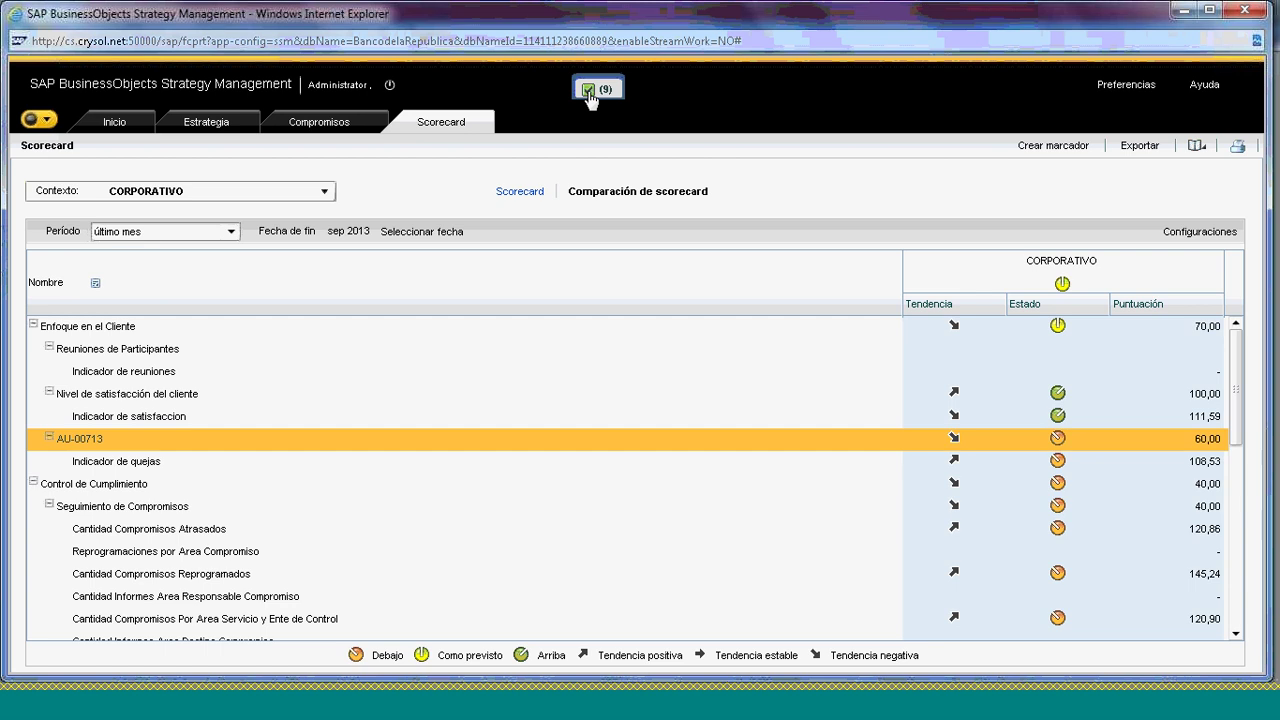
Open the recent briefing book Banco de la Republica01 at its first page
click(46, 120)
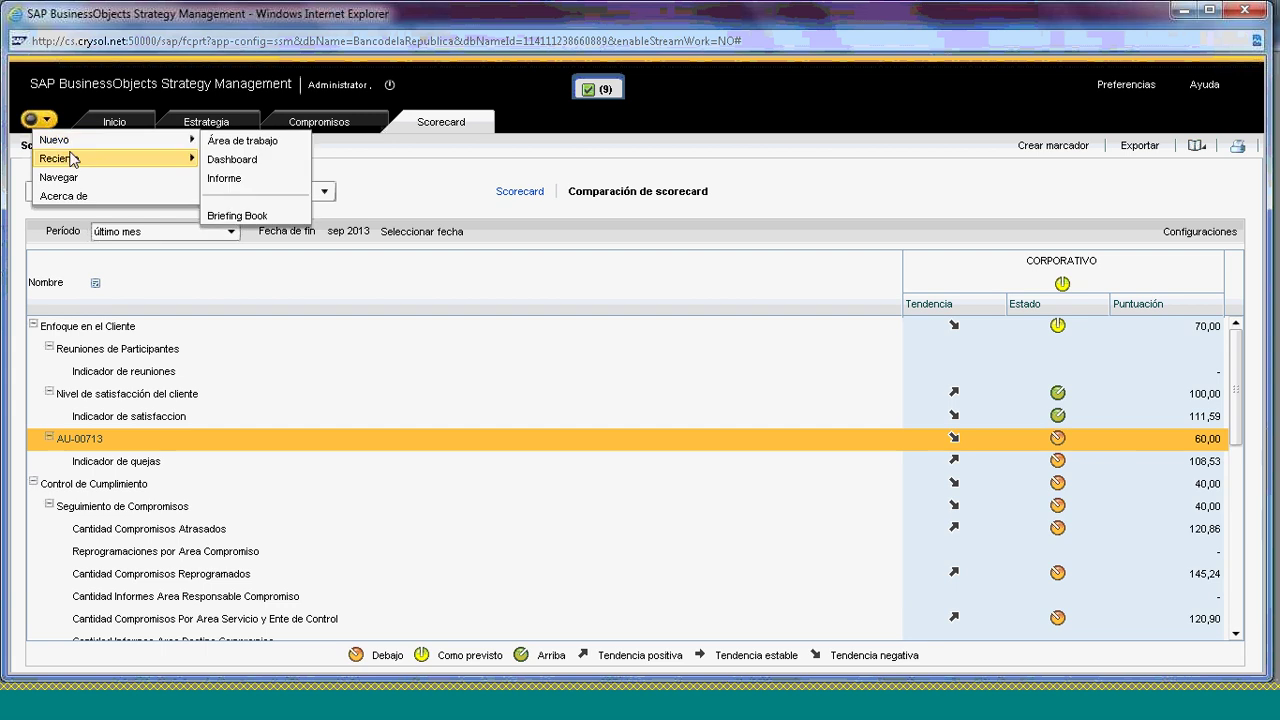
mouse_move(75, 158)
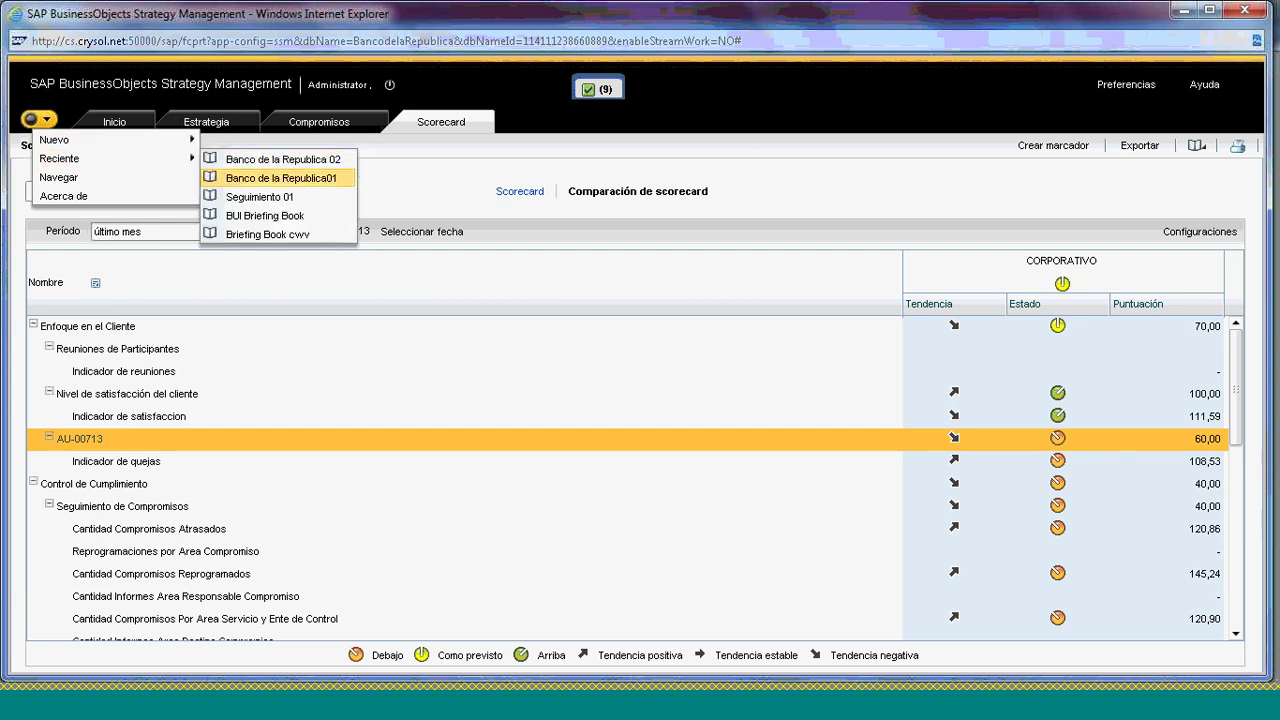
click(281, 178)
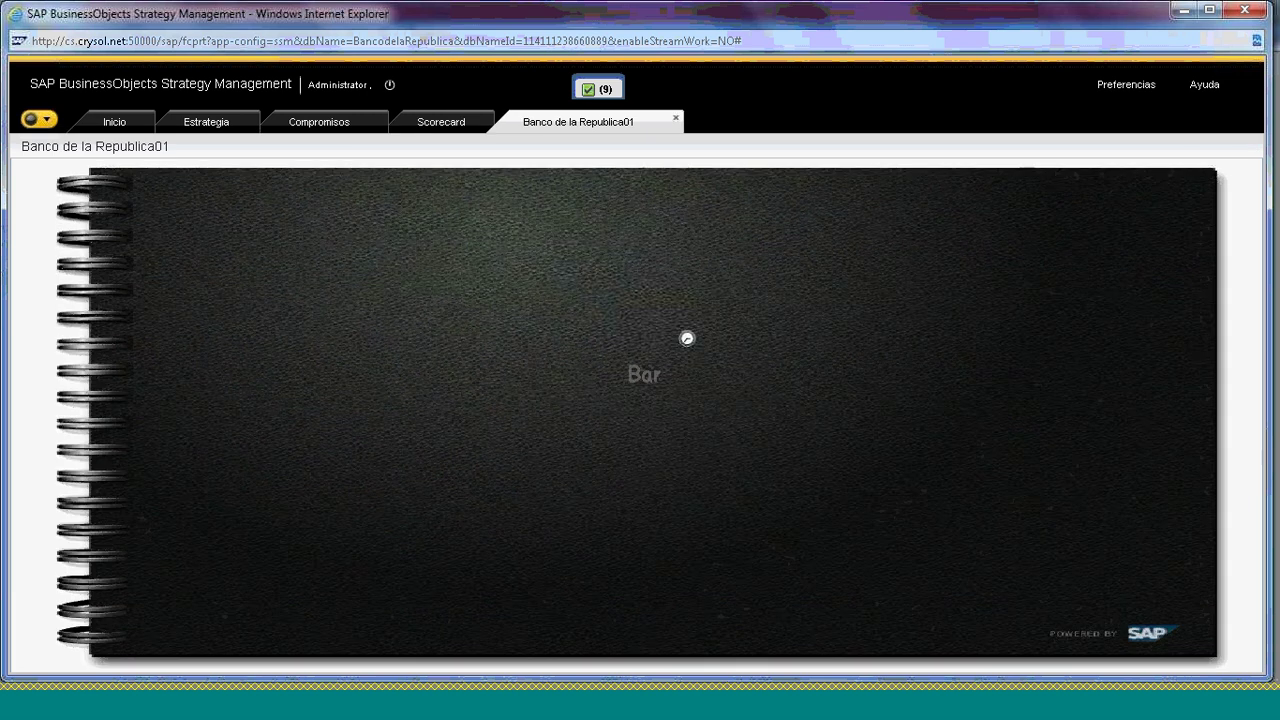
click(581, 466)
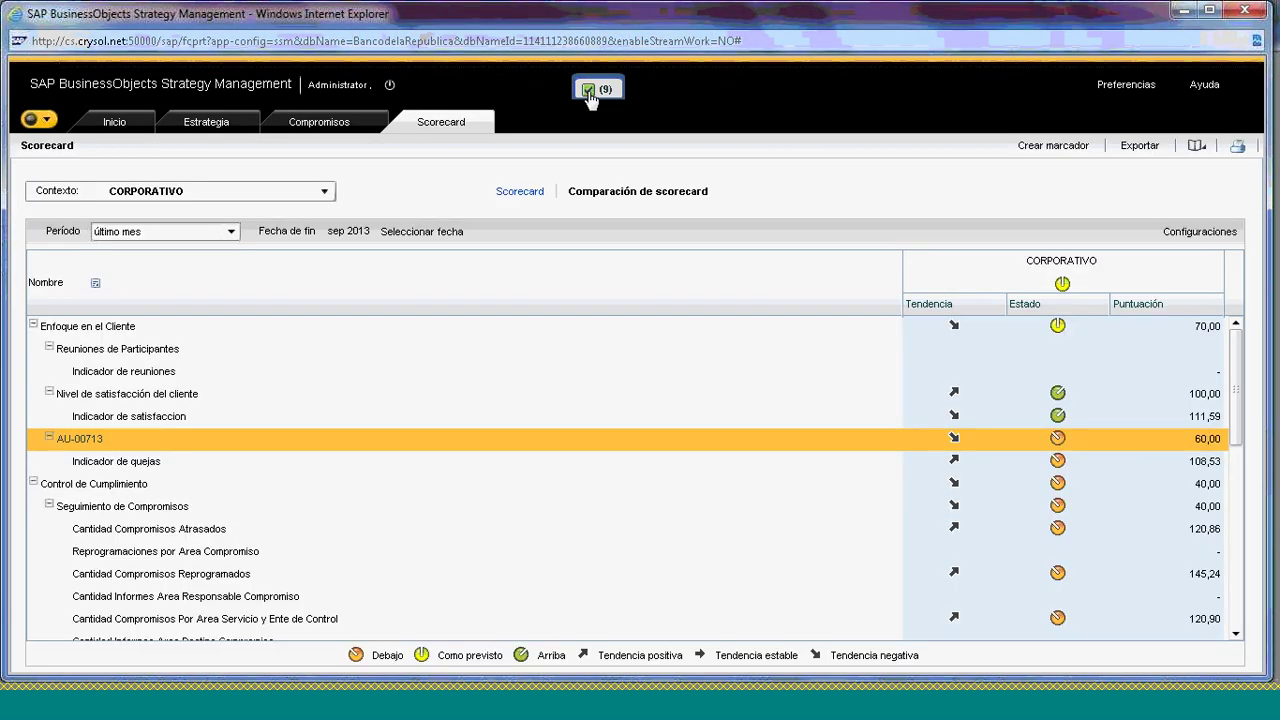
click(588, 92)
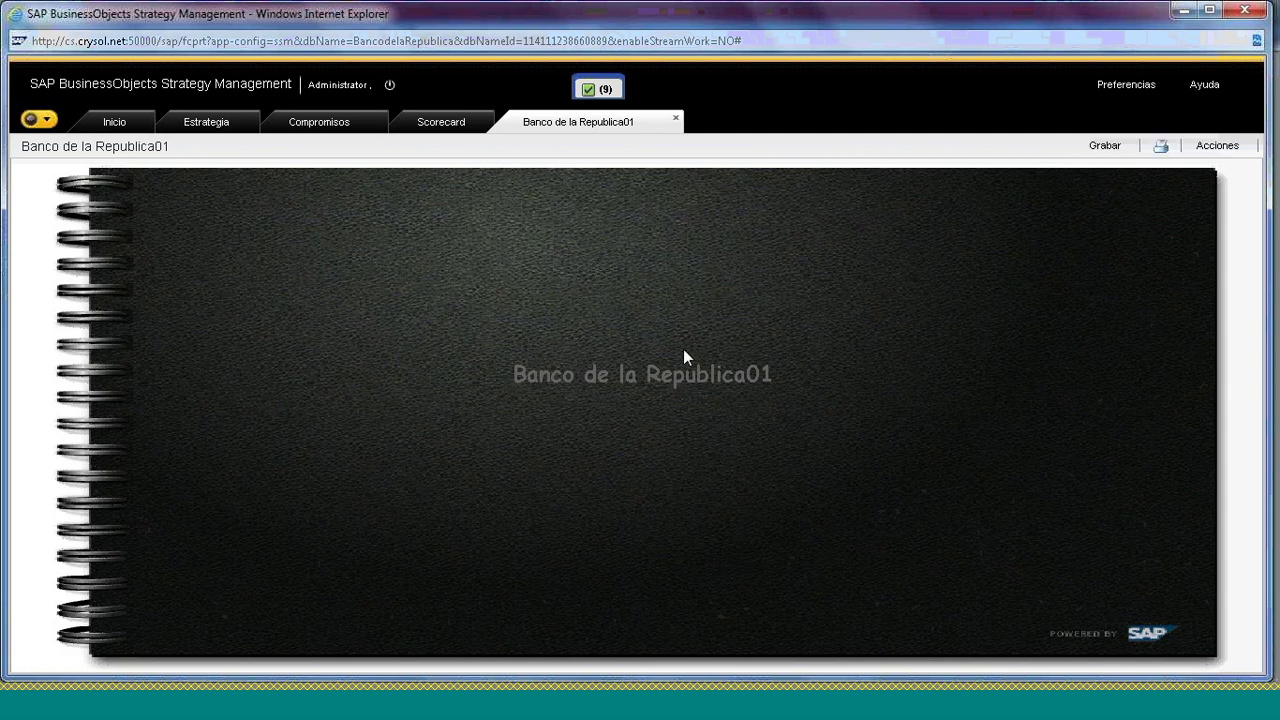
click(688, 401)
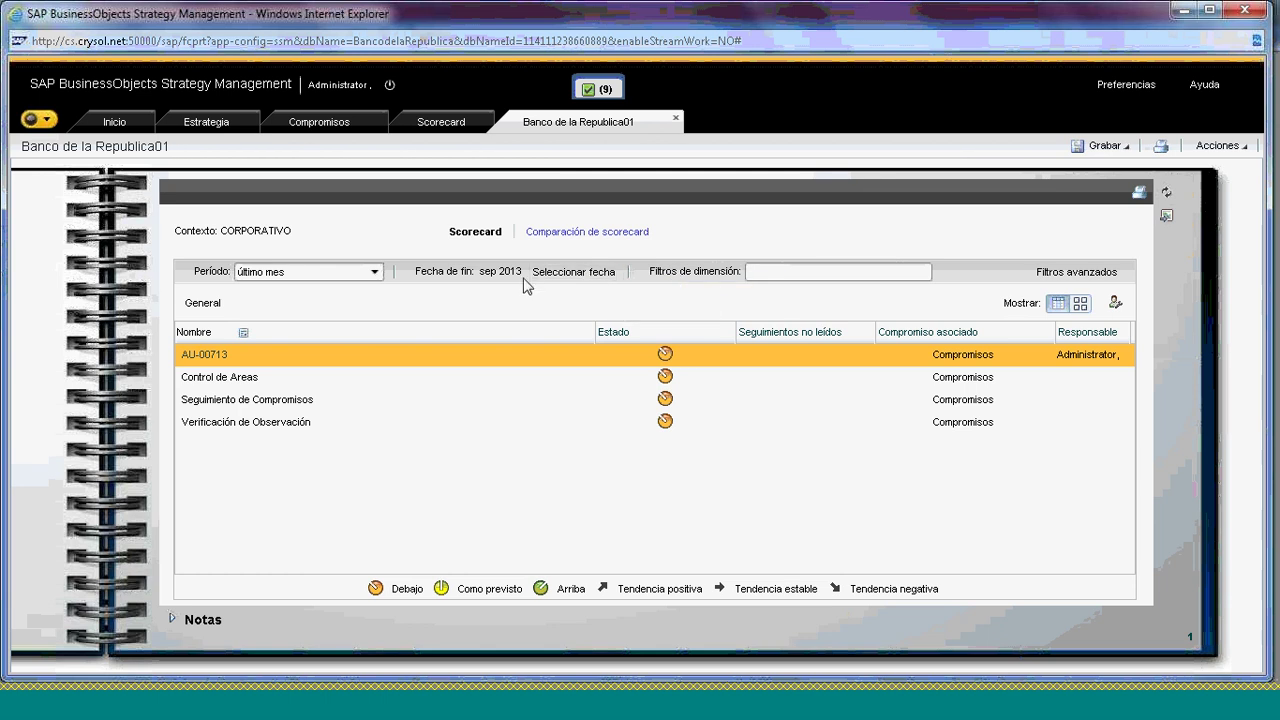
Replace the note on the book's first page with "Seguimiento del AU-00713"
click(175, 620)
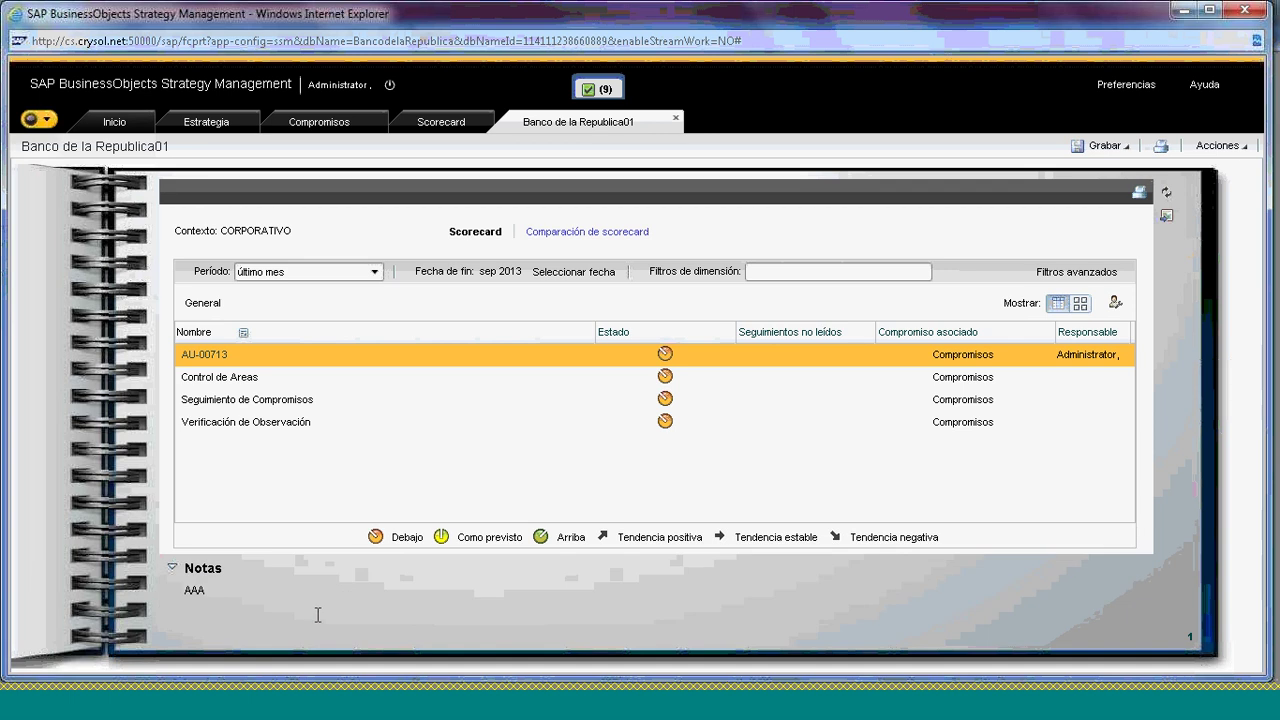
click(276, 597)
key(BackSpace)
key(BackSpace)
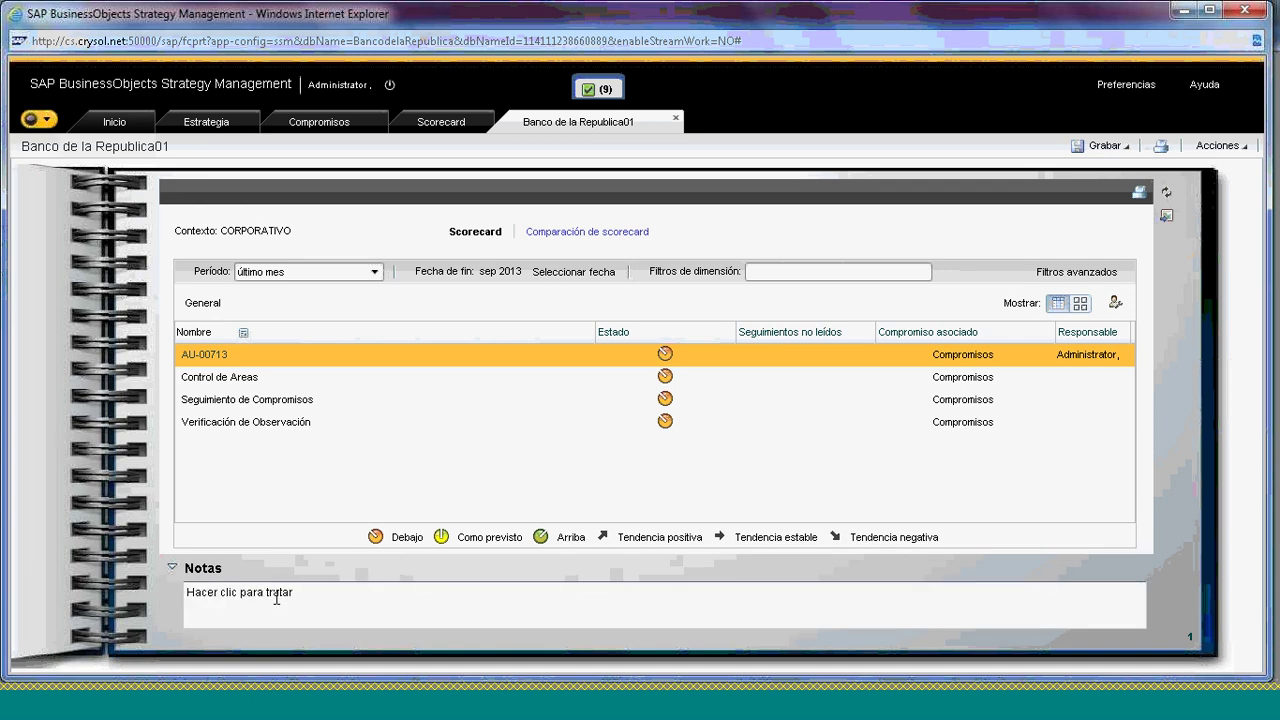
text(Seguimiento )
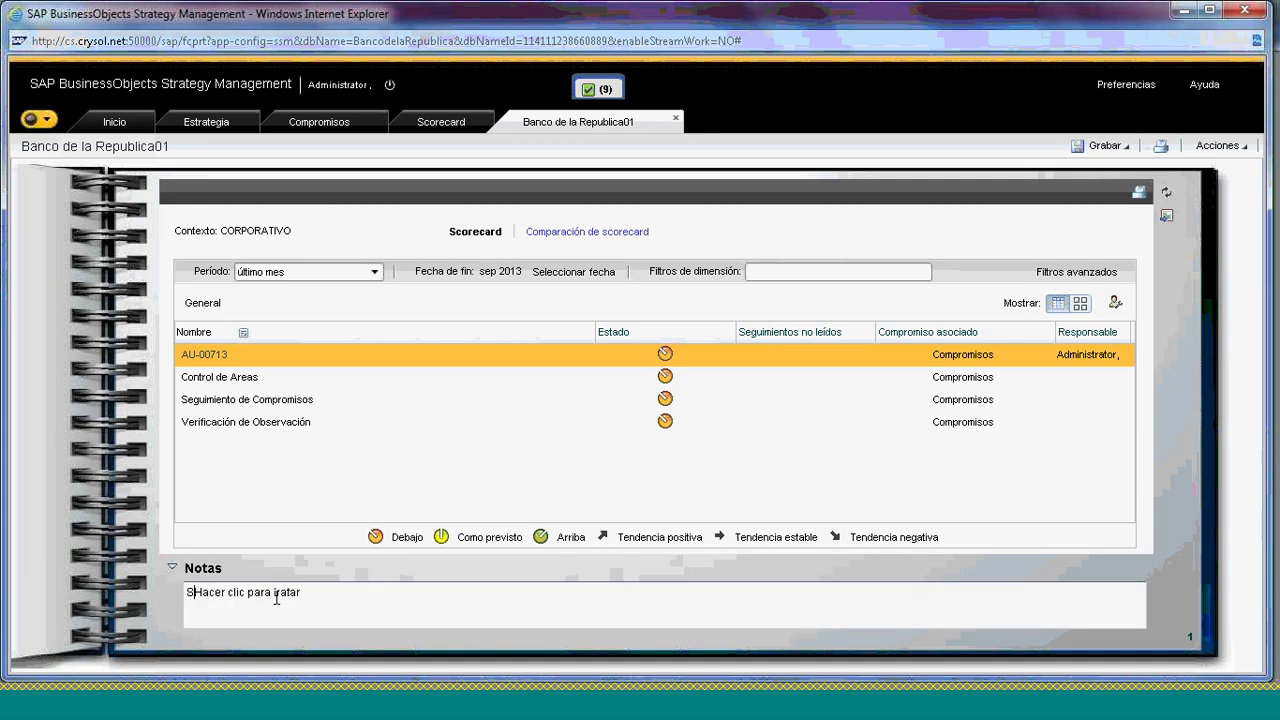
text(de)
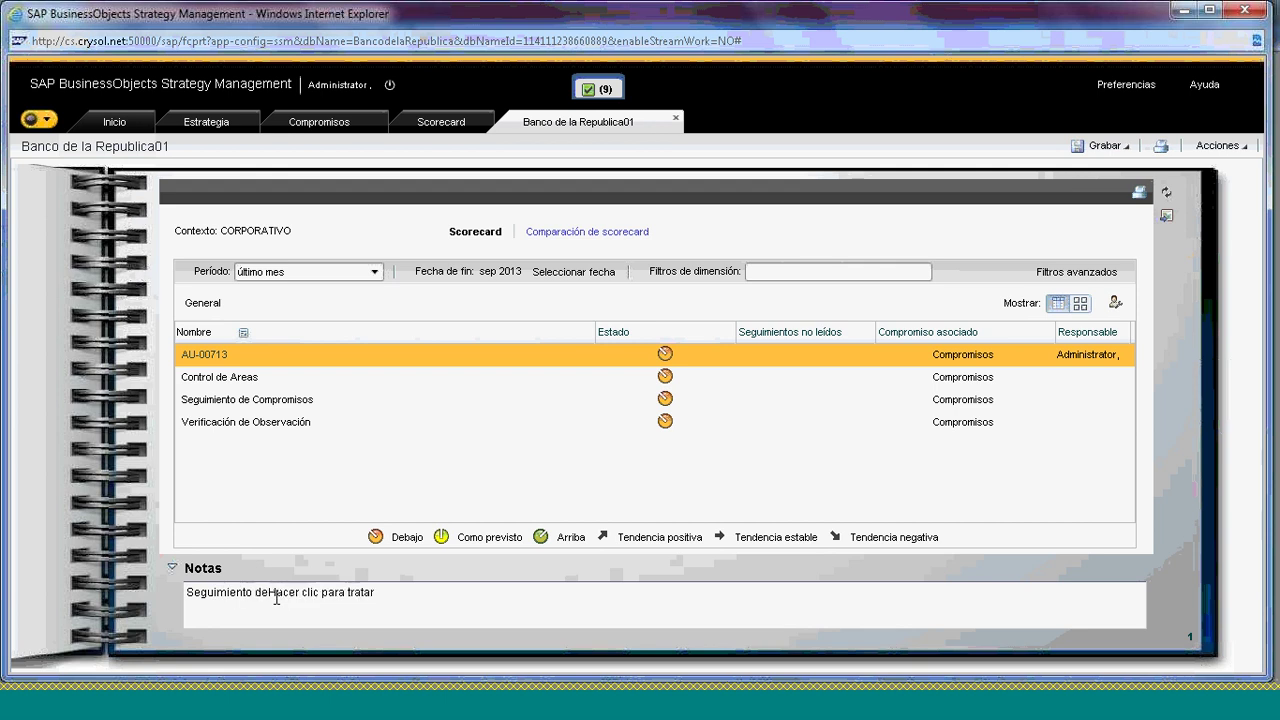
text(l AU-00)
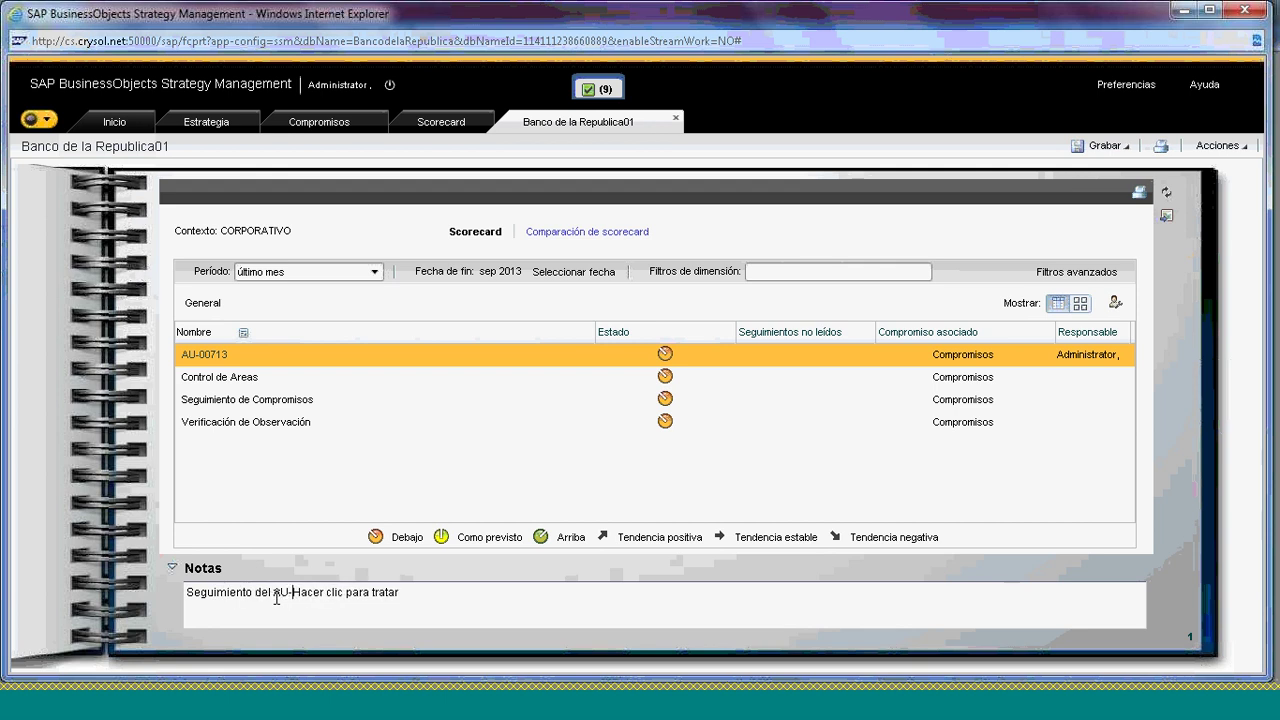
text(713)
key(shift+Right)
key(shift+Right)
key(shift+Right)
key(shift+Right)
key(shift+Right)
key(shift+Right)
key(shift+Right)
key(shift+Right)
key(shift+Right)
key(shift+Right)
key(shift+Right)
key(shift+Right)
key(shift+Right)
key(shift+Right)
key(shift+Right)
key(shift+Right)
key(shift+Right)
key(shift+Right)
key(shift+Right)
key(shift+Right)
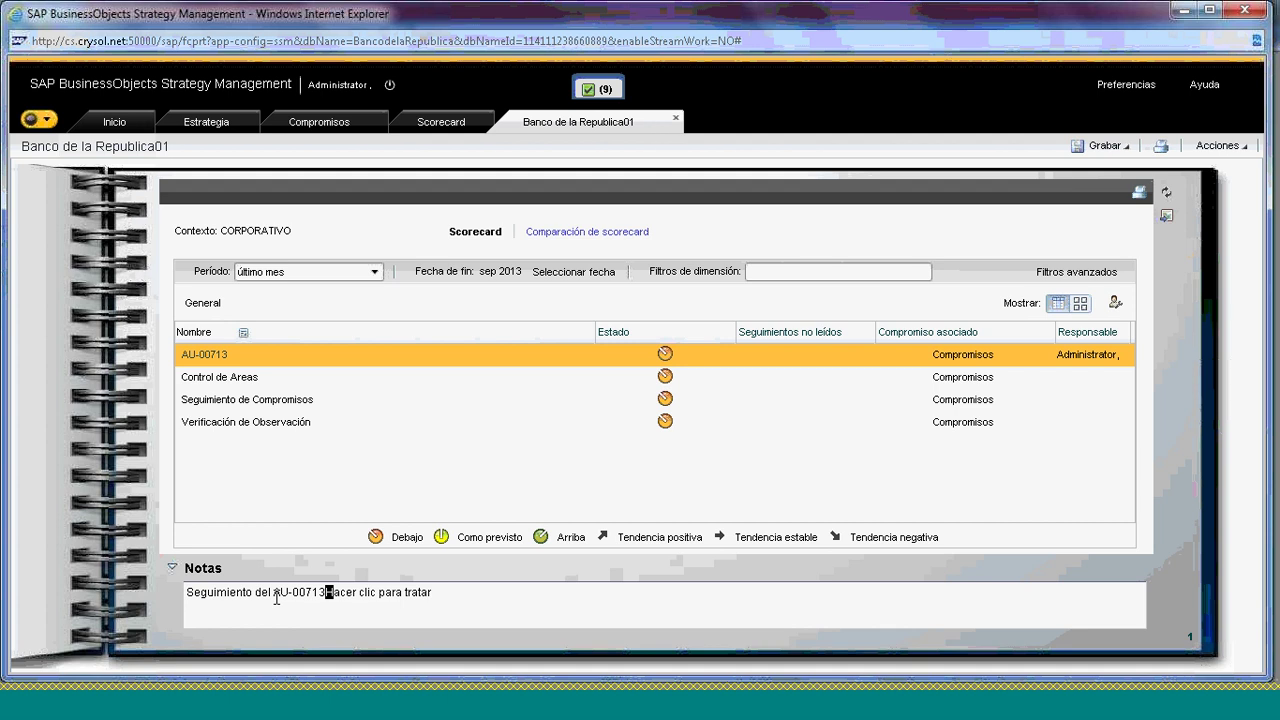
key(Return)
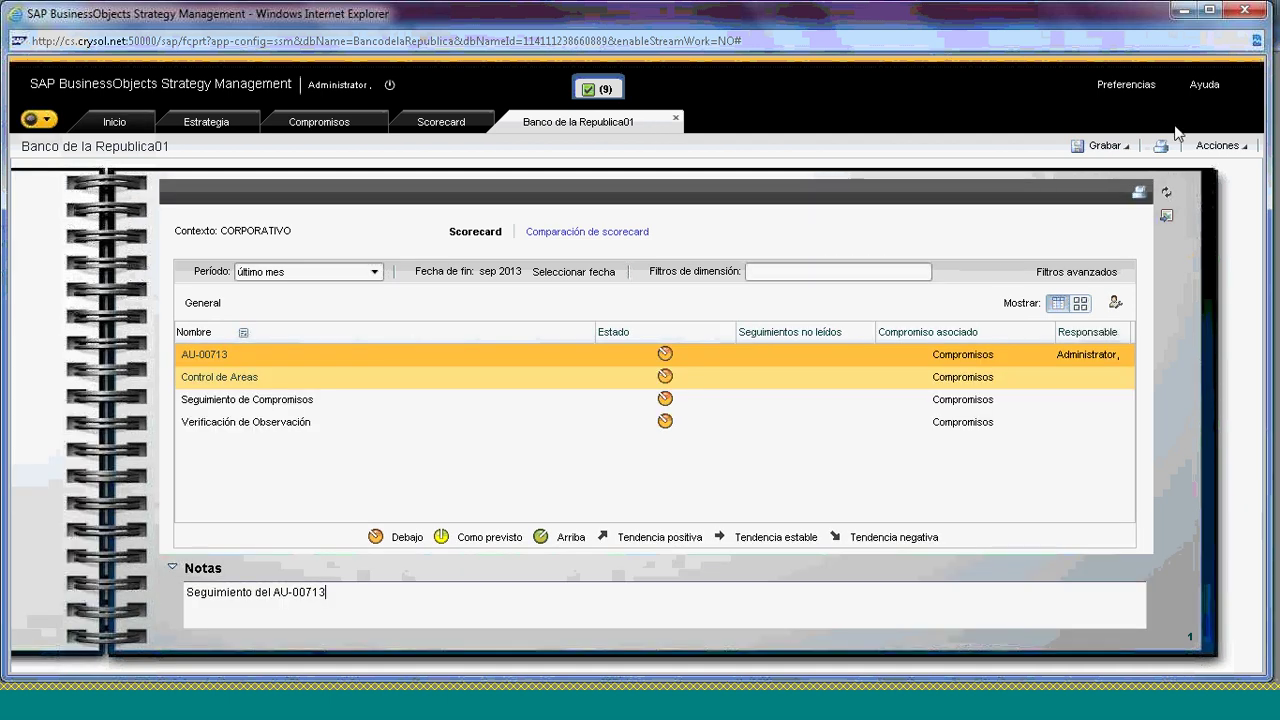
Export the annotated first page of the book as a JPG image to the Desktop
click(1103, 145)
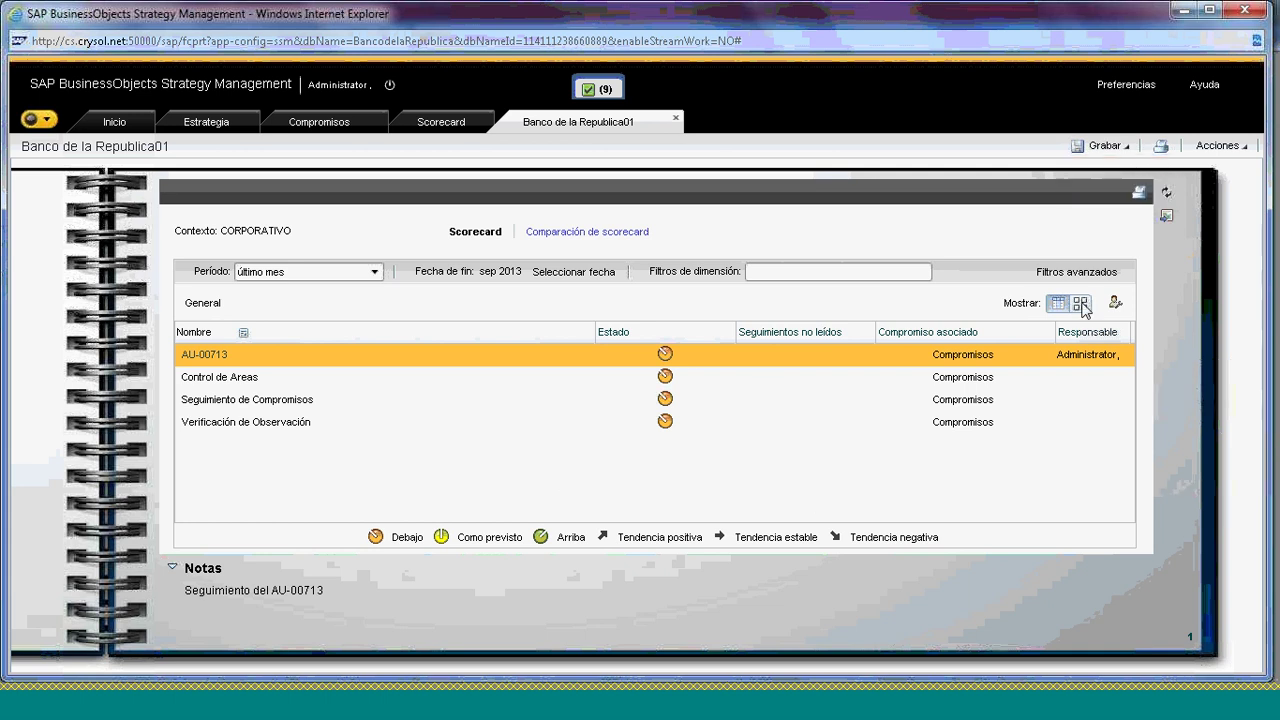
click(1167, 217)
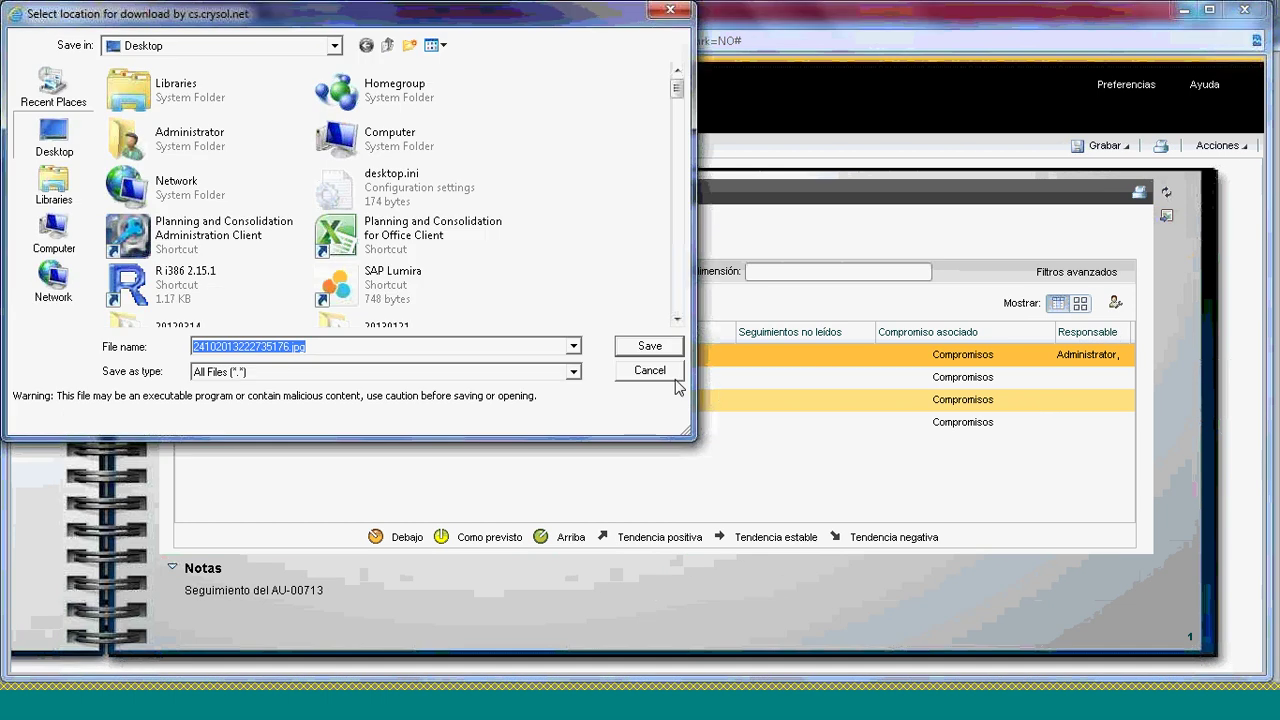
click(650, 345)
Turn to the book's second page and add the note "Aqui se puede ver que es estado del compromiso es medio"
mouse_move(1111, 614)
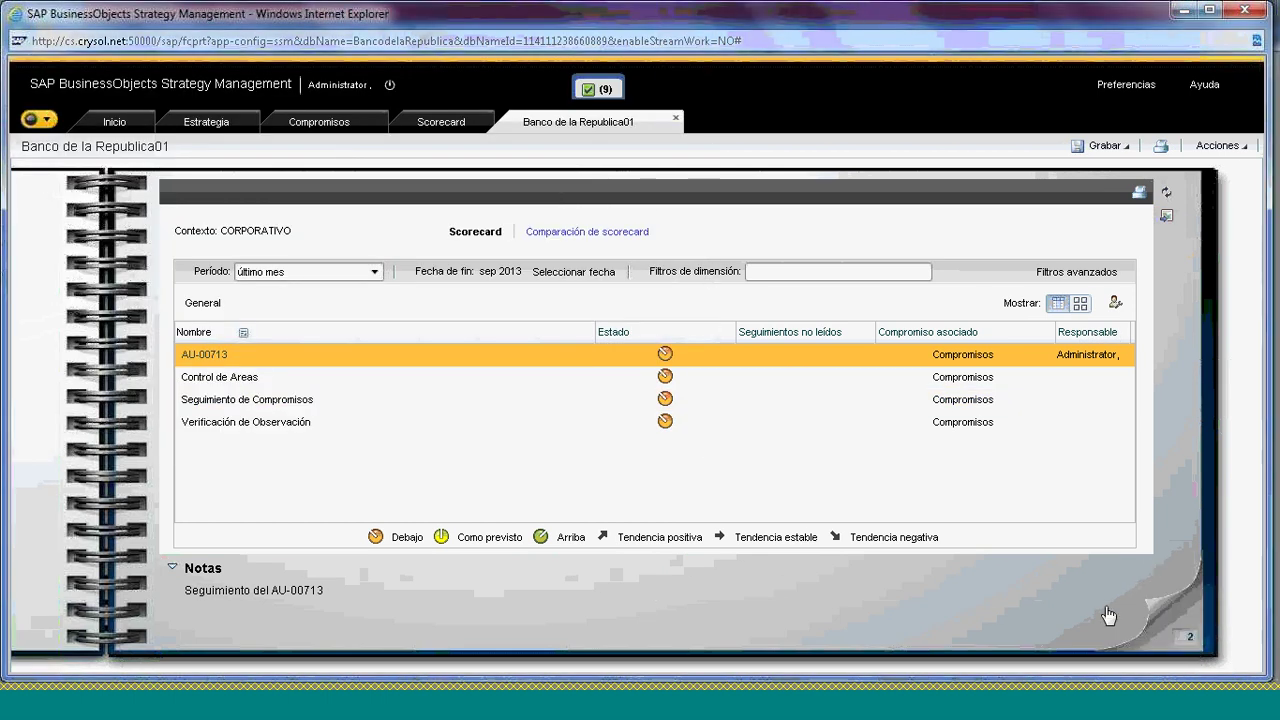
click(1170, 618)
click(1172, 625)
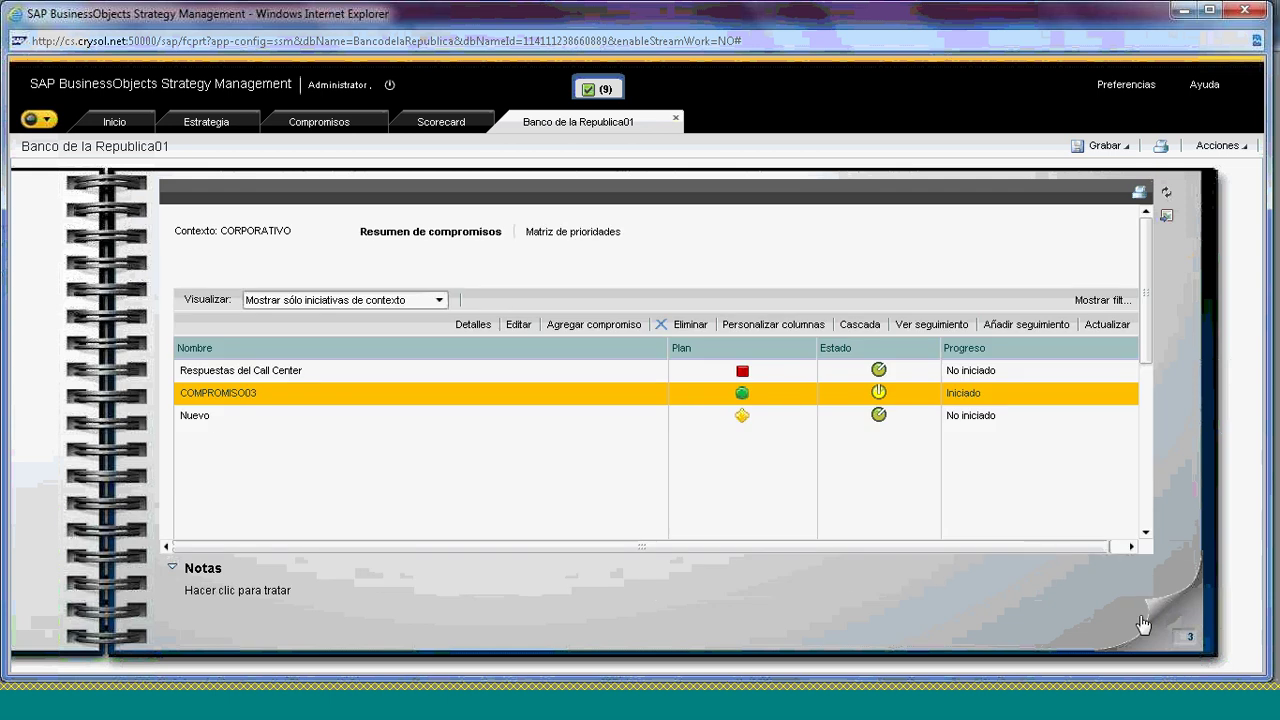
click(210, 589)
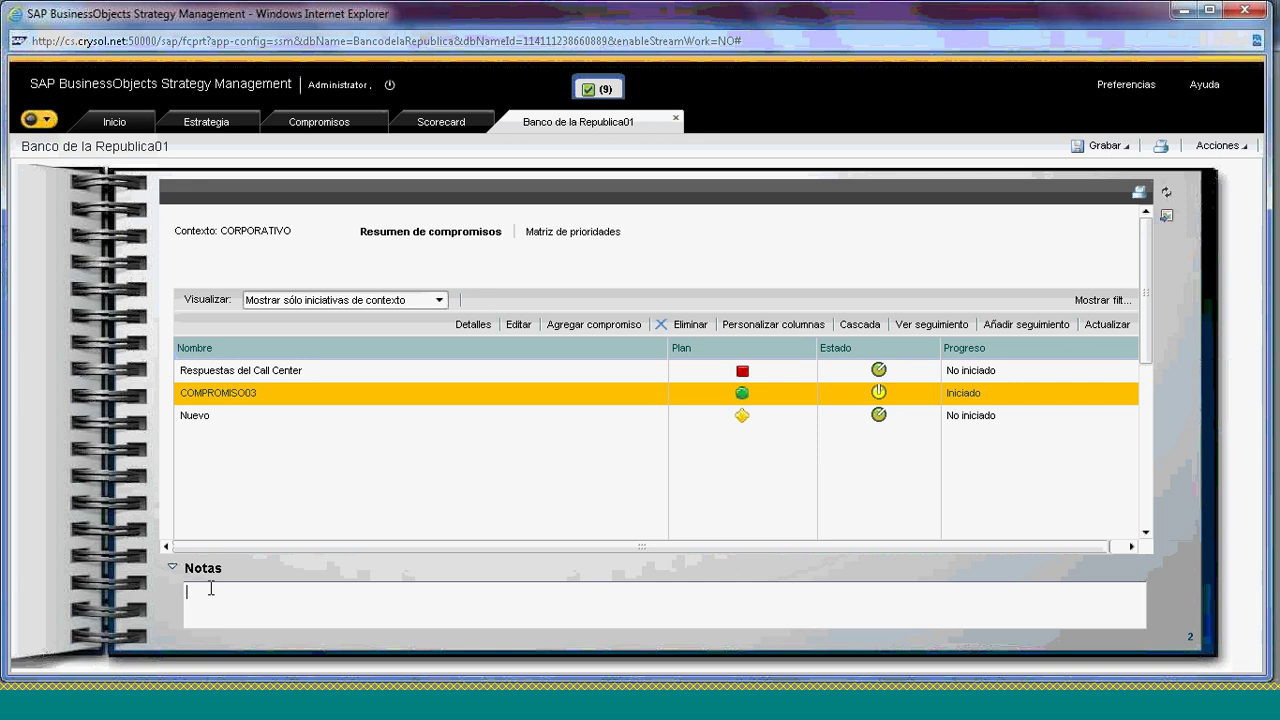
text(Aquí se puede ver que es estado del c)
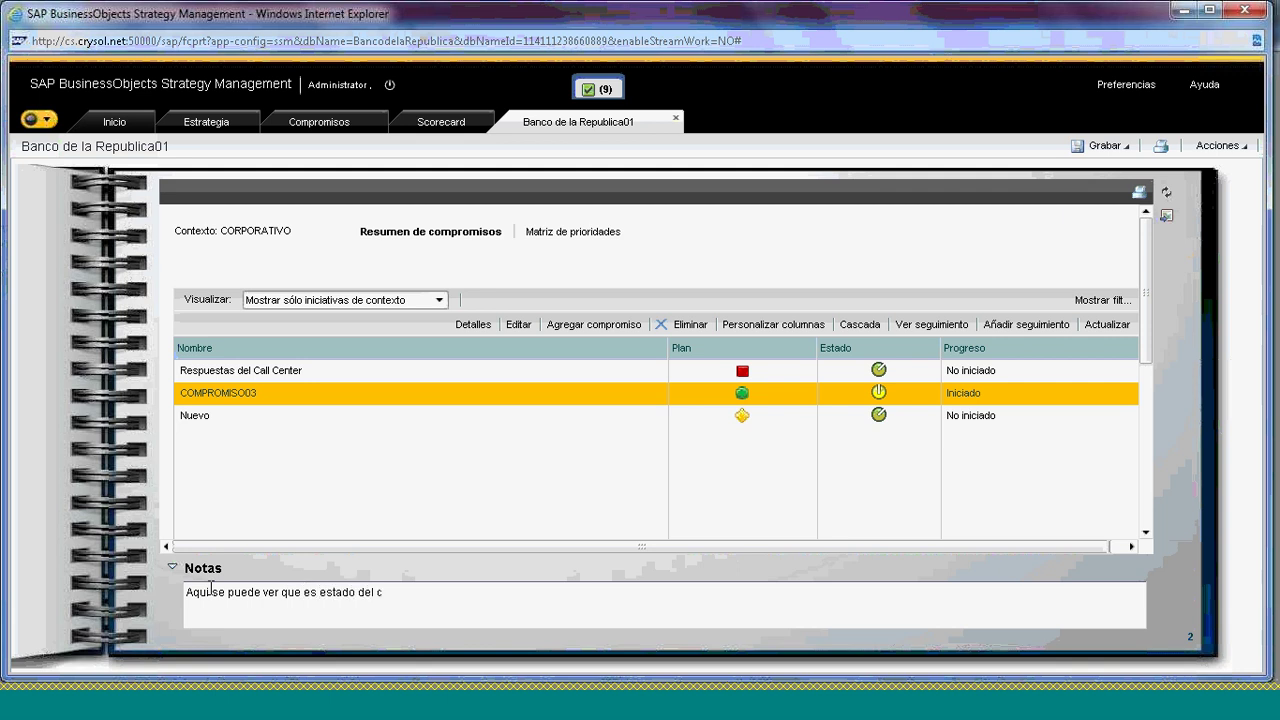
text(ompromiso es medio)
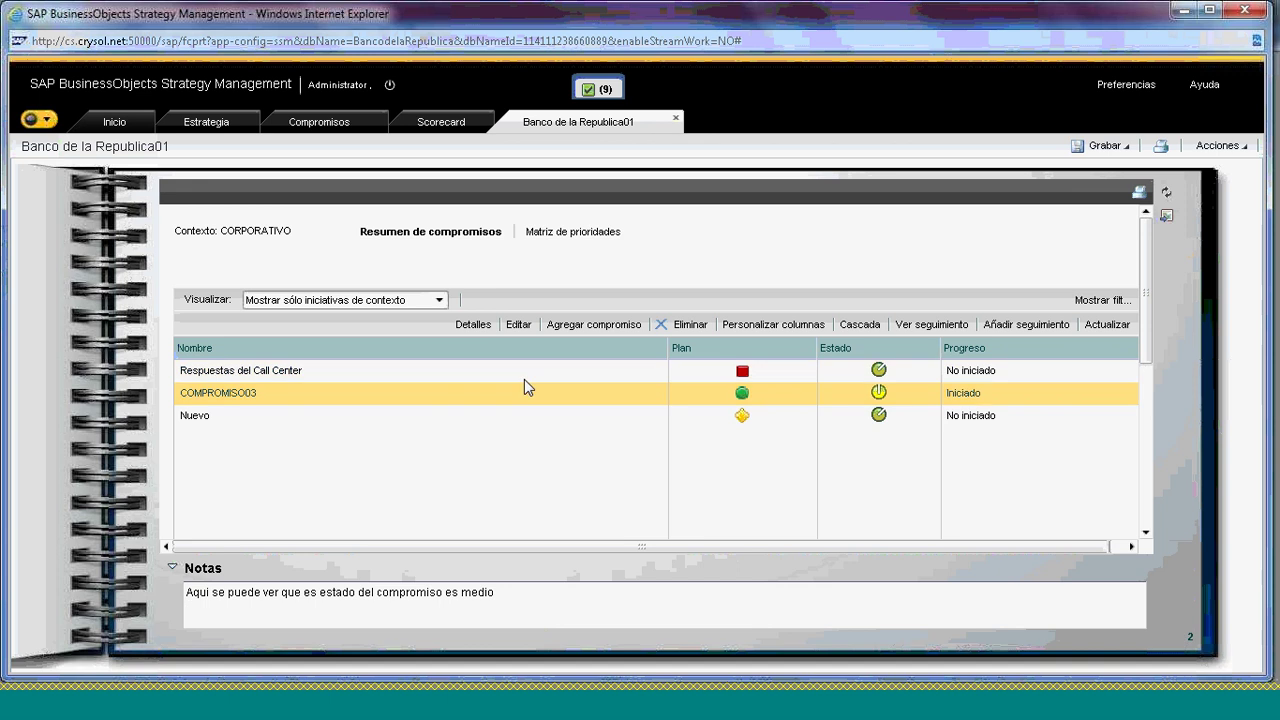
View the details of the commitment COMPROMISO03 in the Resumen de compromisos list and close them
click(212, 397)
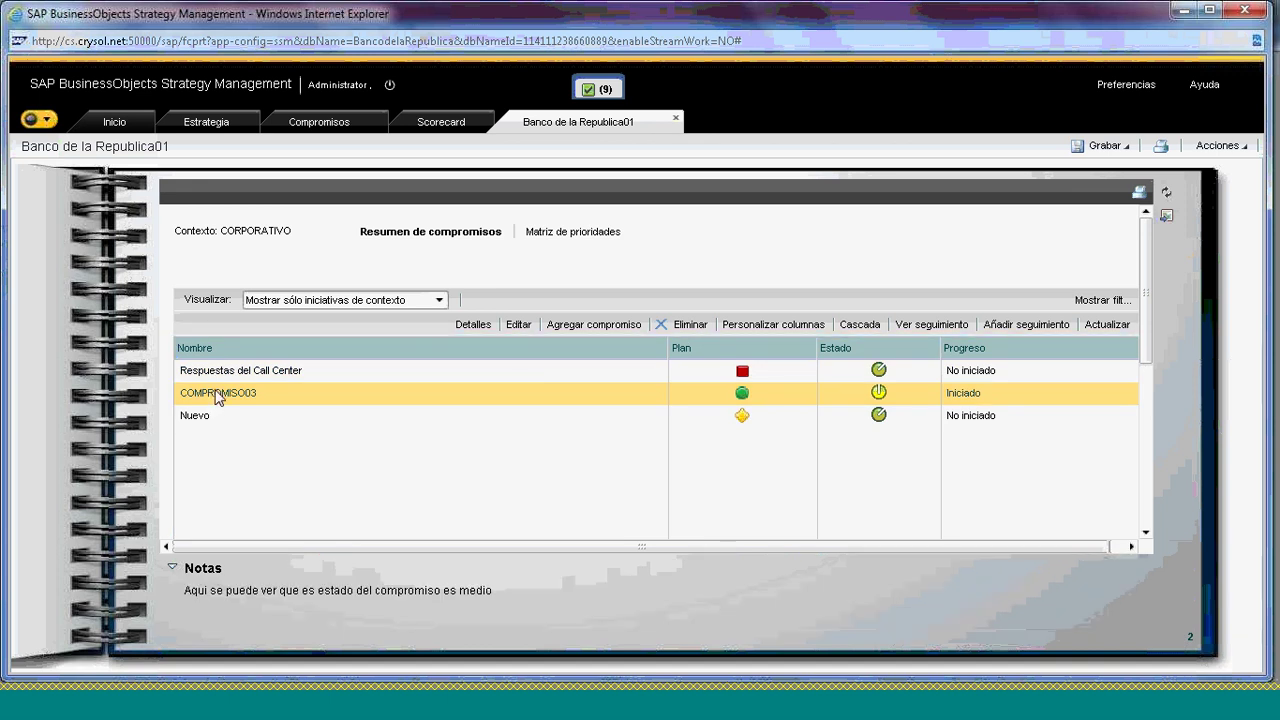
click(218, 395)
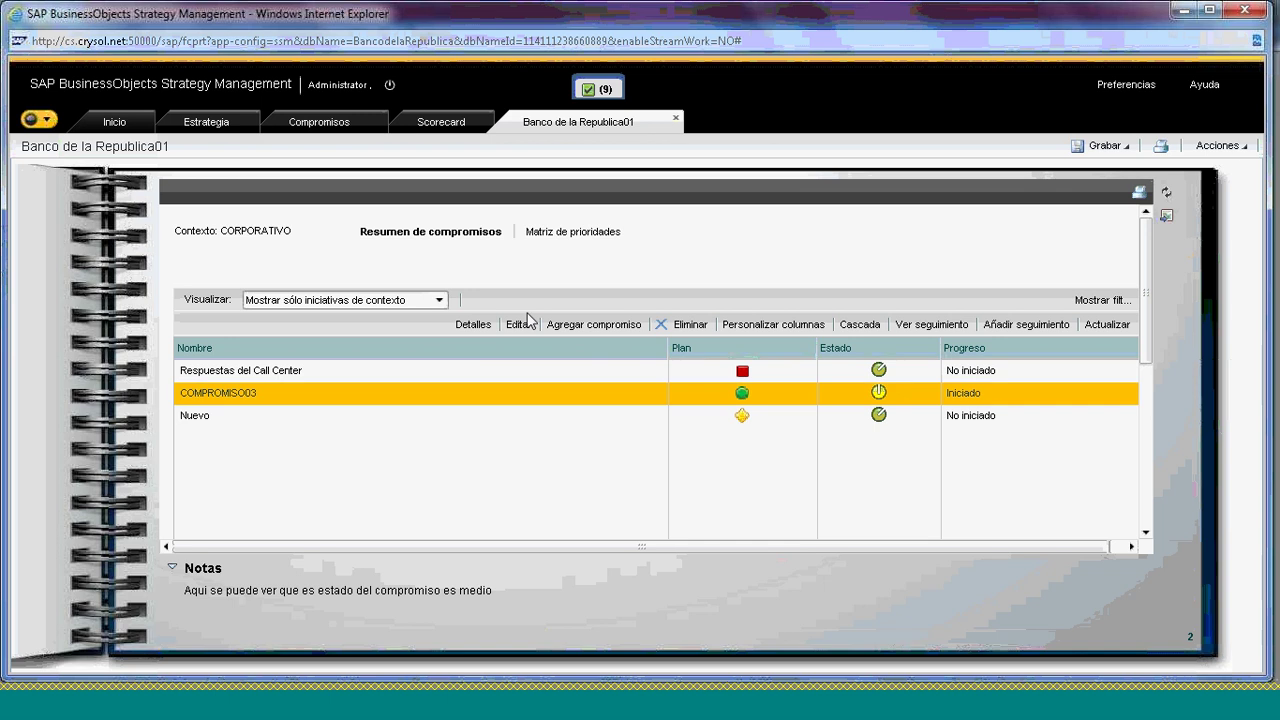
click(475, 325)
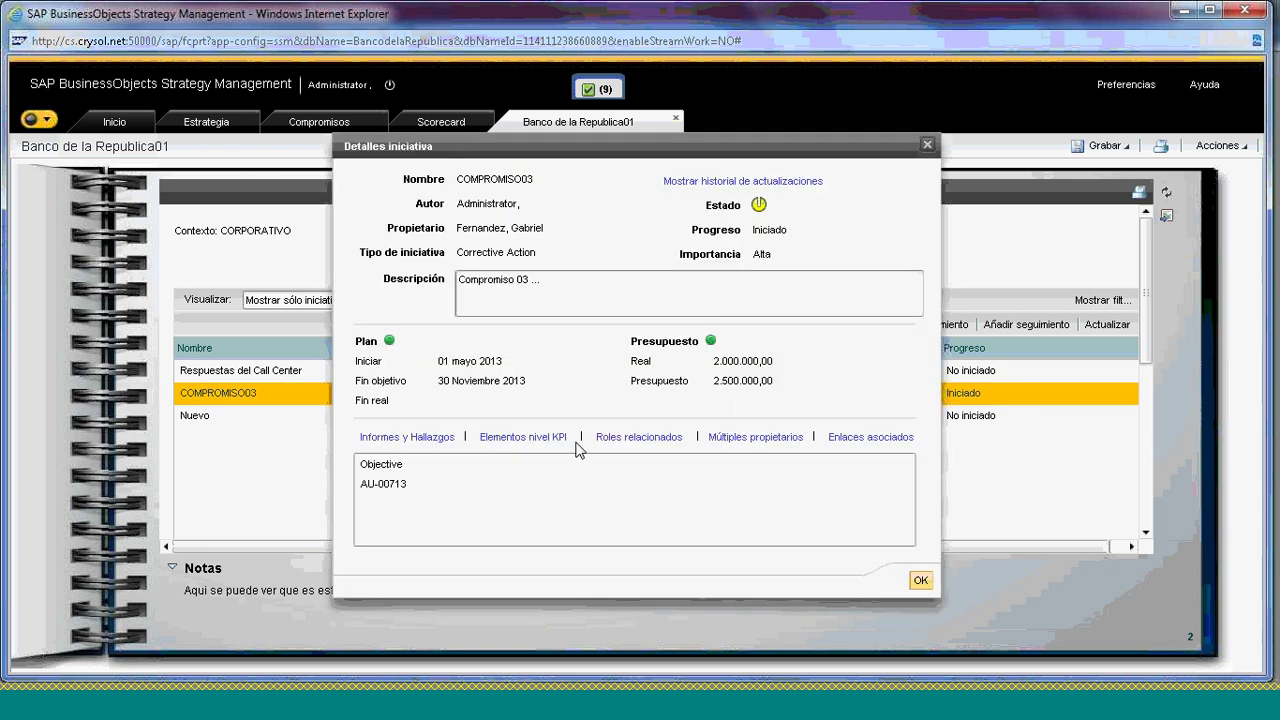
click(927, 145)
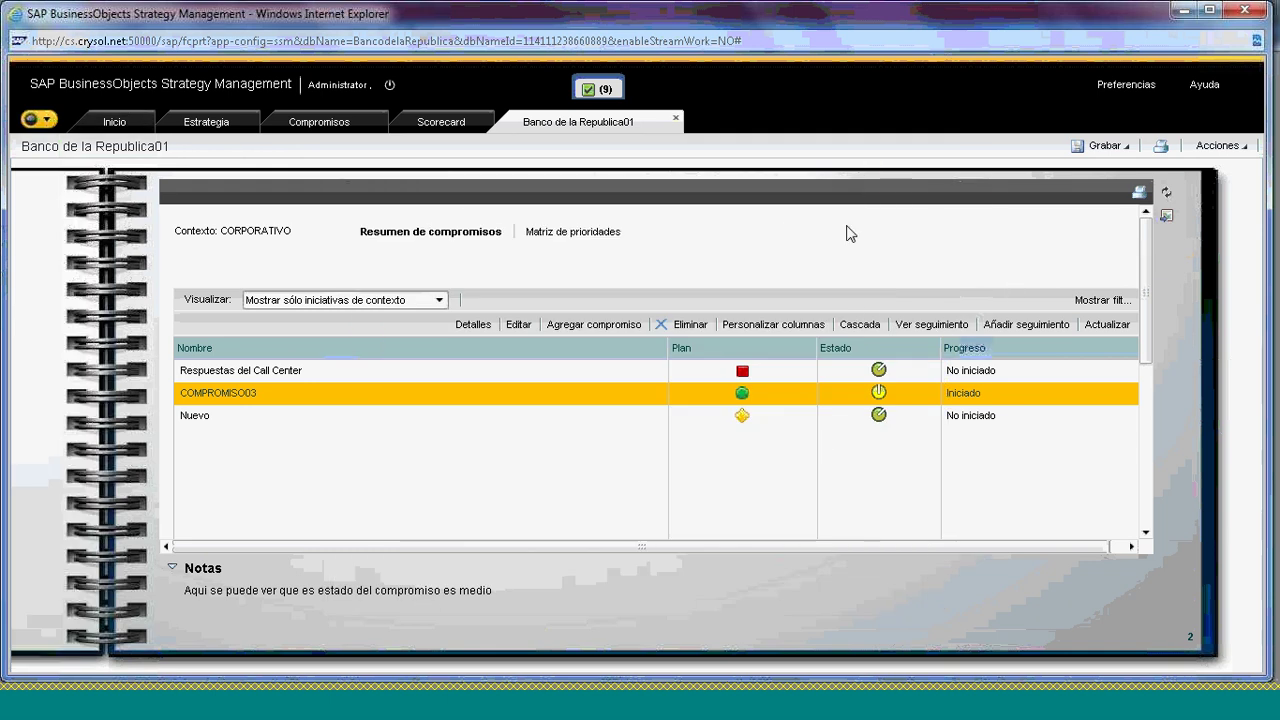
Save the briefing book under its current name and print it to a PDF for viewing
click(1111, 147)
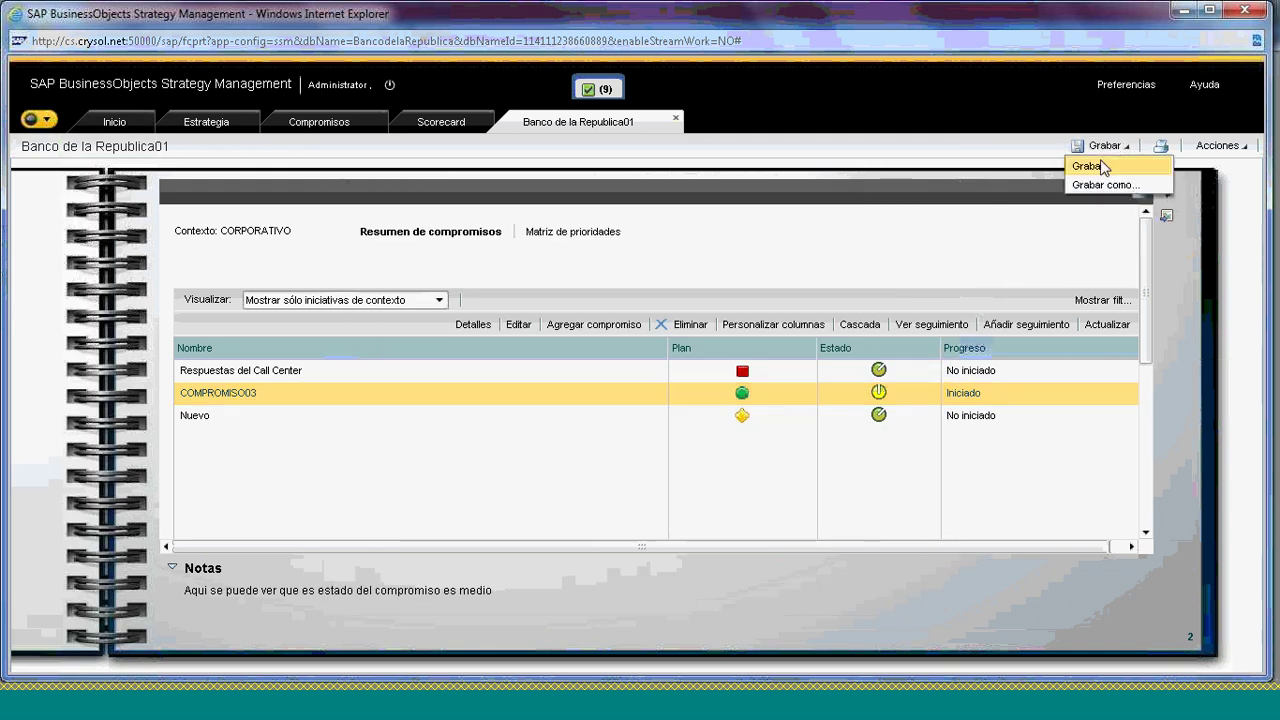
click(1096, 165)
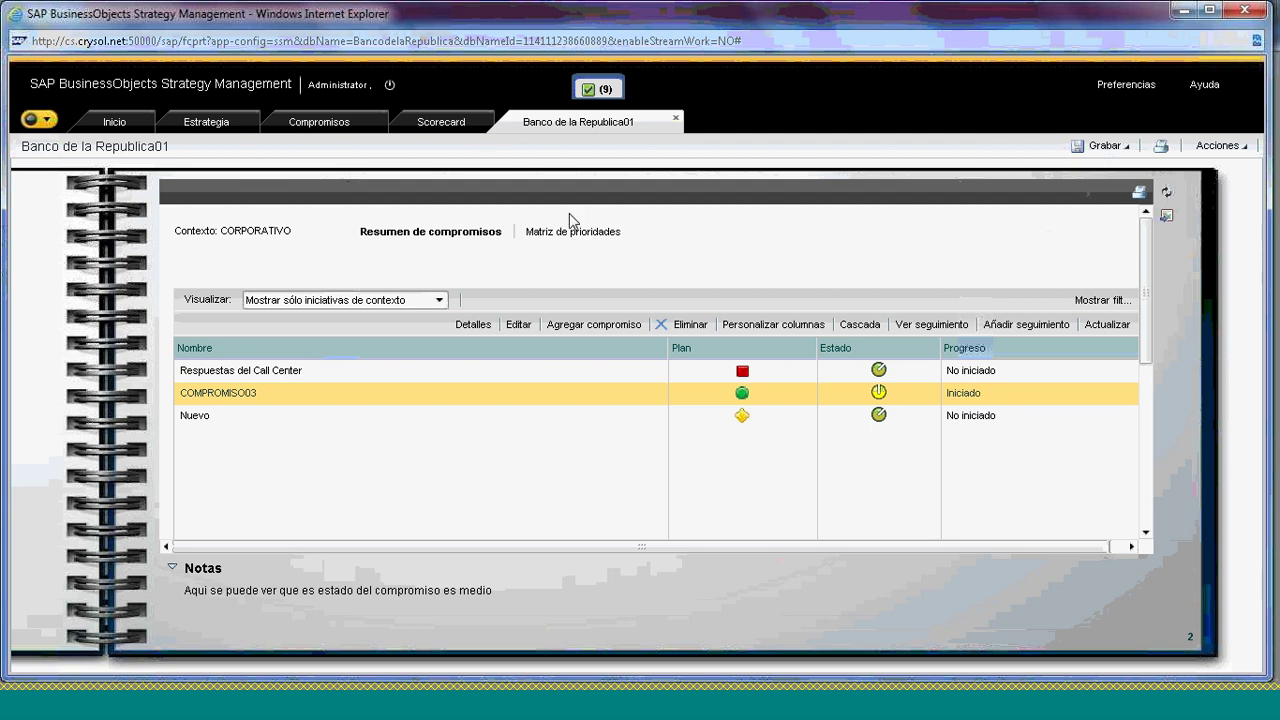
click(48, 122)
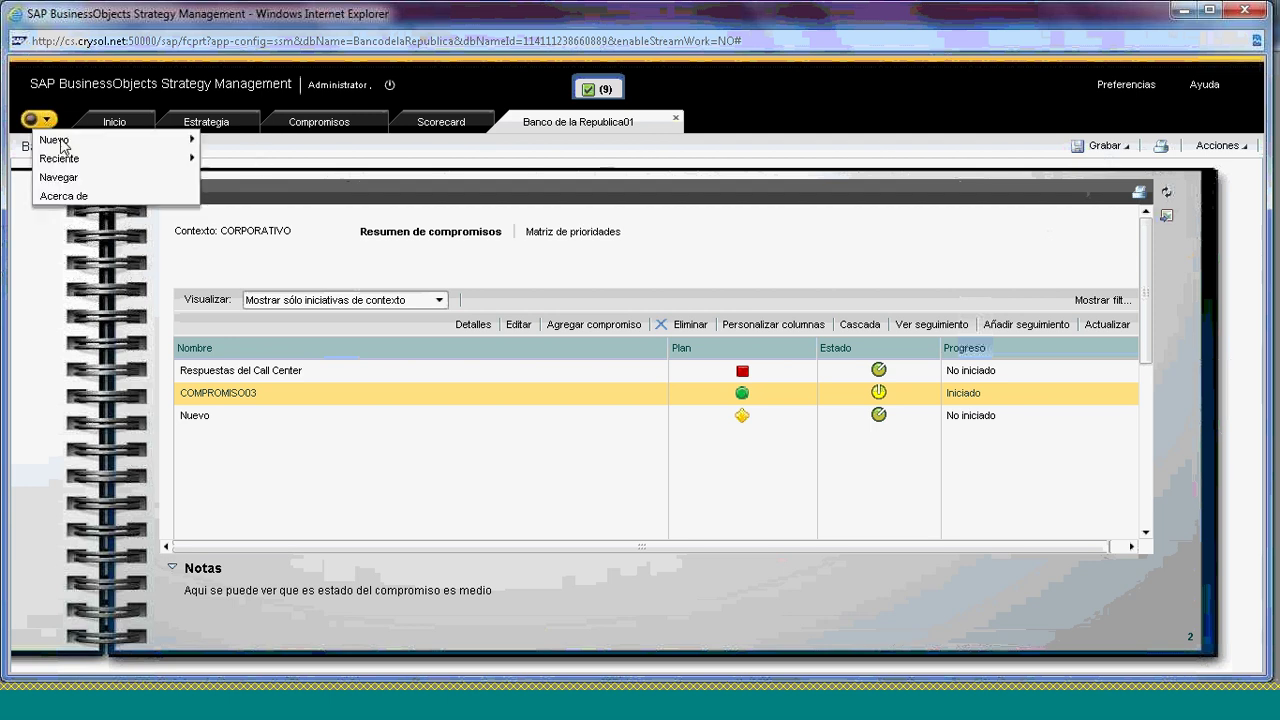
mouse_move(70, 148)
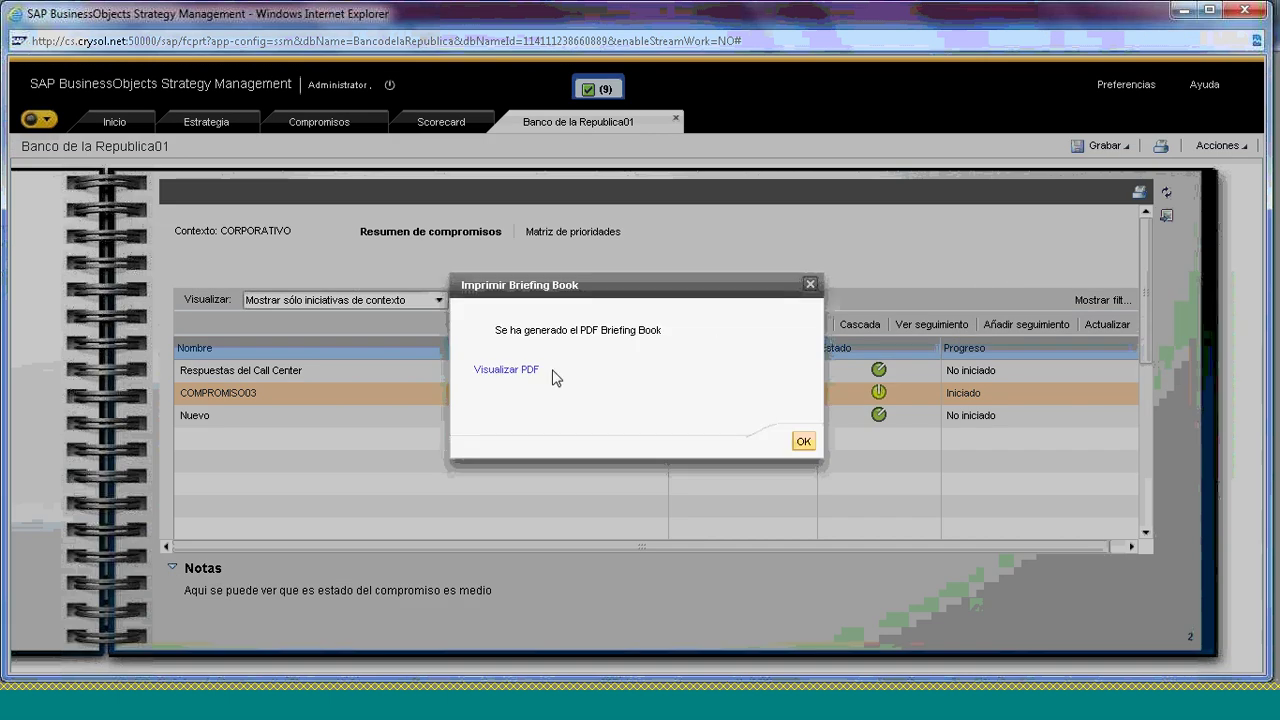
click(488, 372)
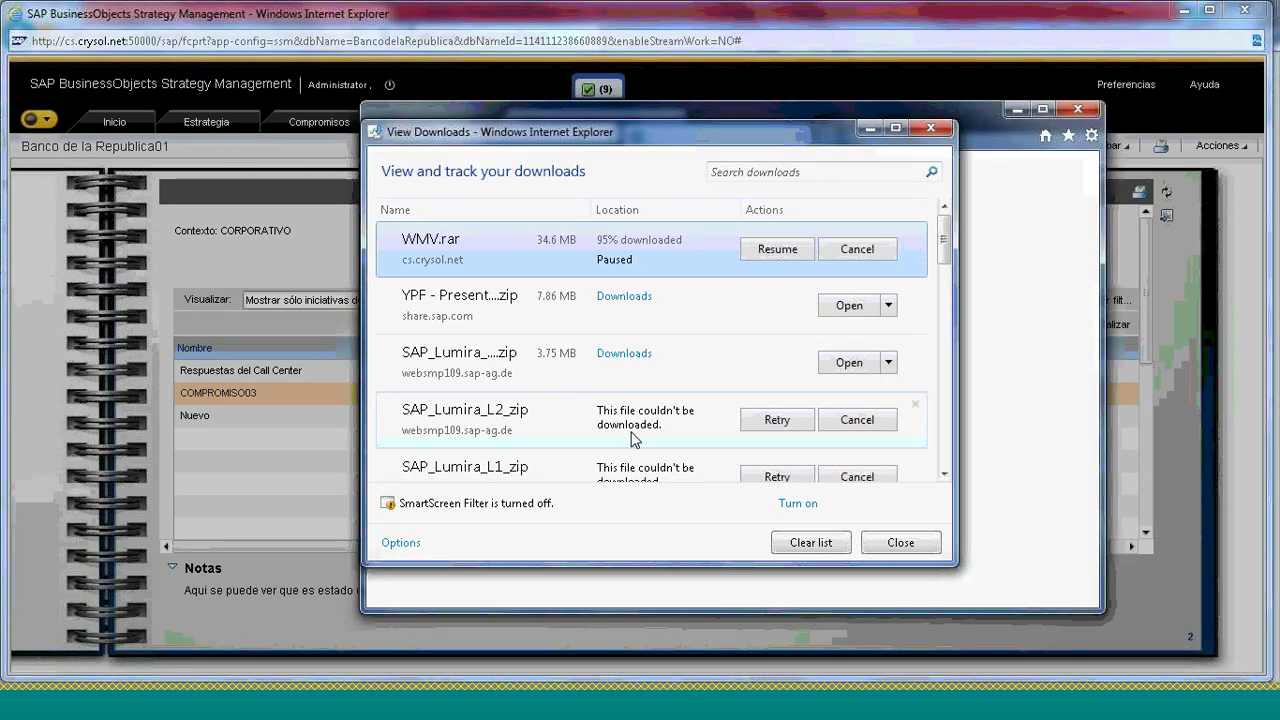